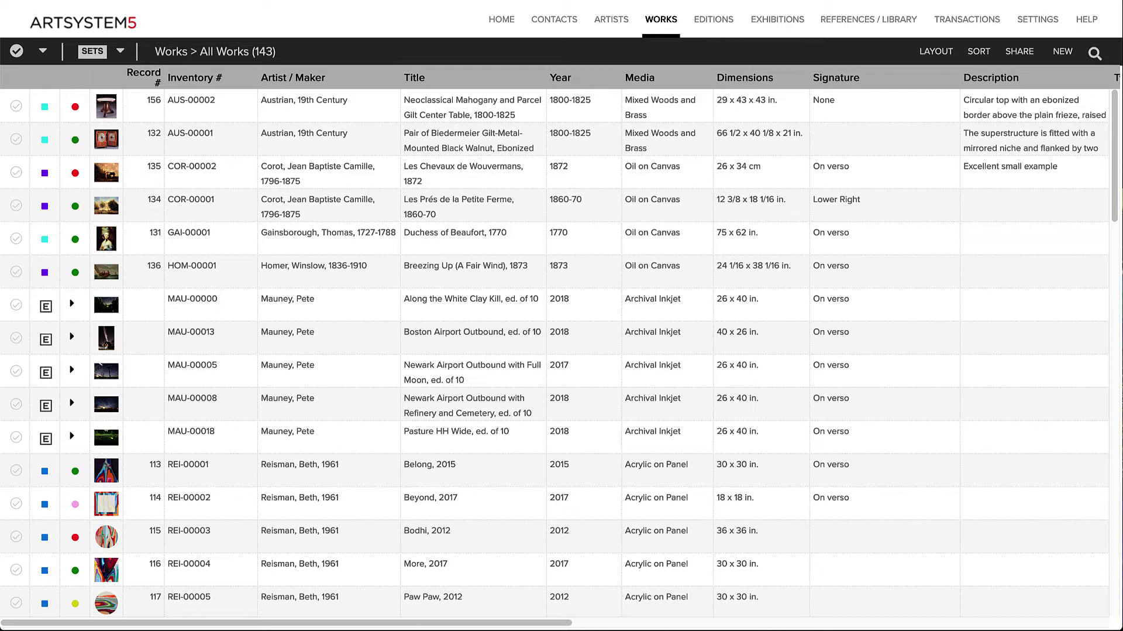
Open the existing Spring Art Fair 2019 static worksheet from the full works list.
left_click(95, 52)
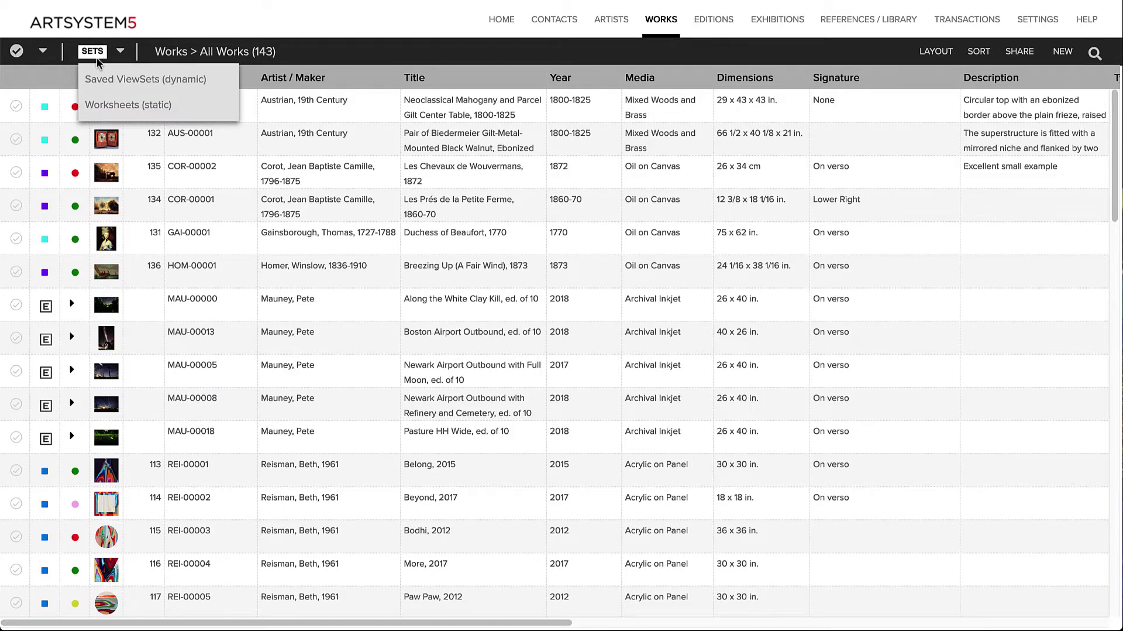
left_click(118, 103)
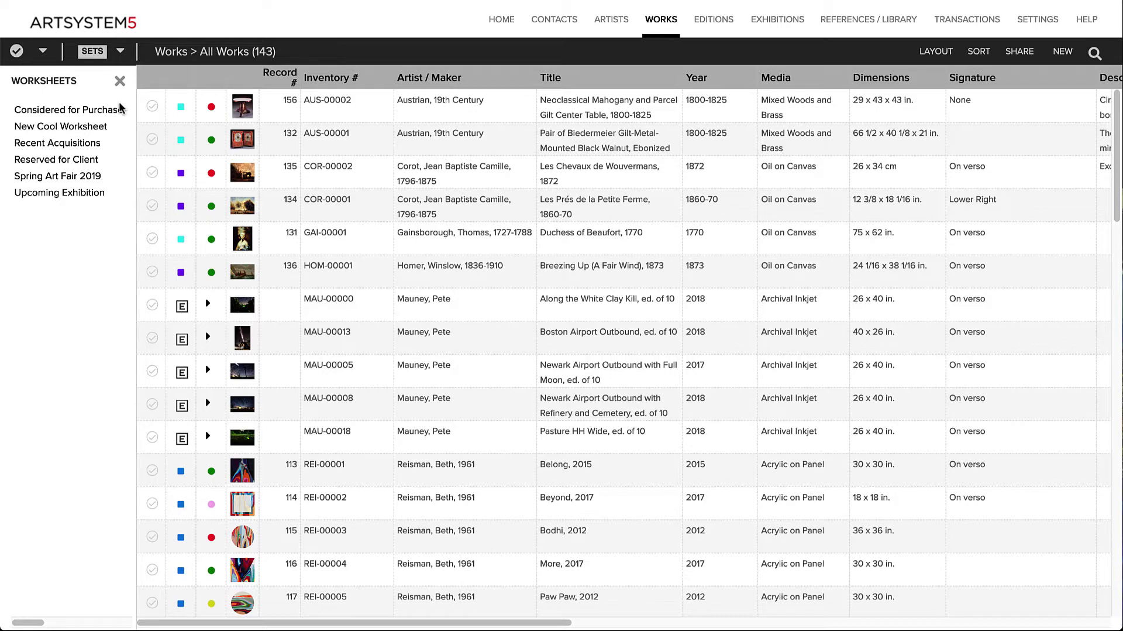
left_click(103, 175)
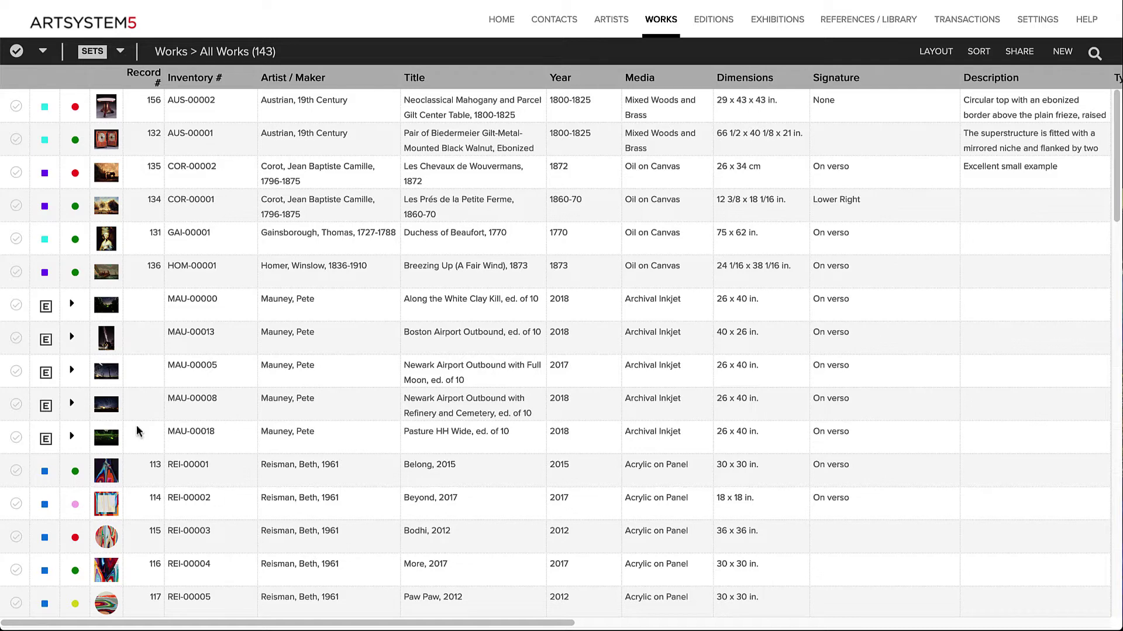
Mark the works AUS-00001, COR-00001, GAI-00001 and HOM-00001 individually in the All Works list.
left_click(7, 144)
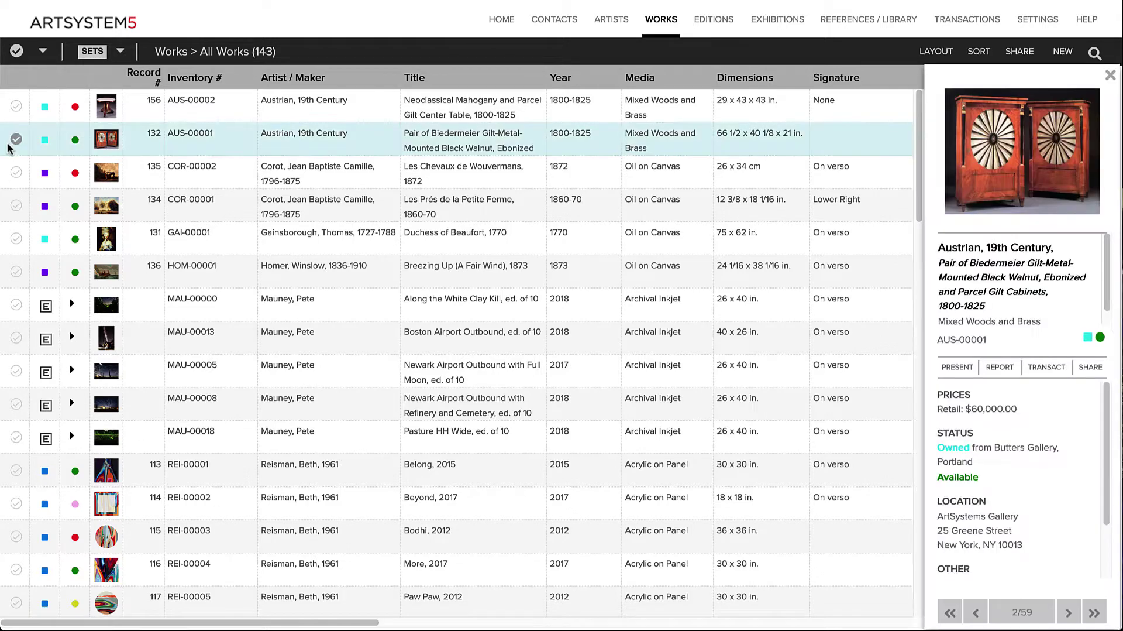
left_click(17, 205)
left_click(16, 238)
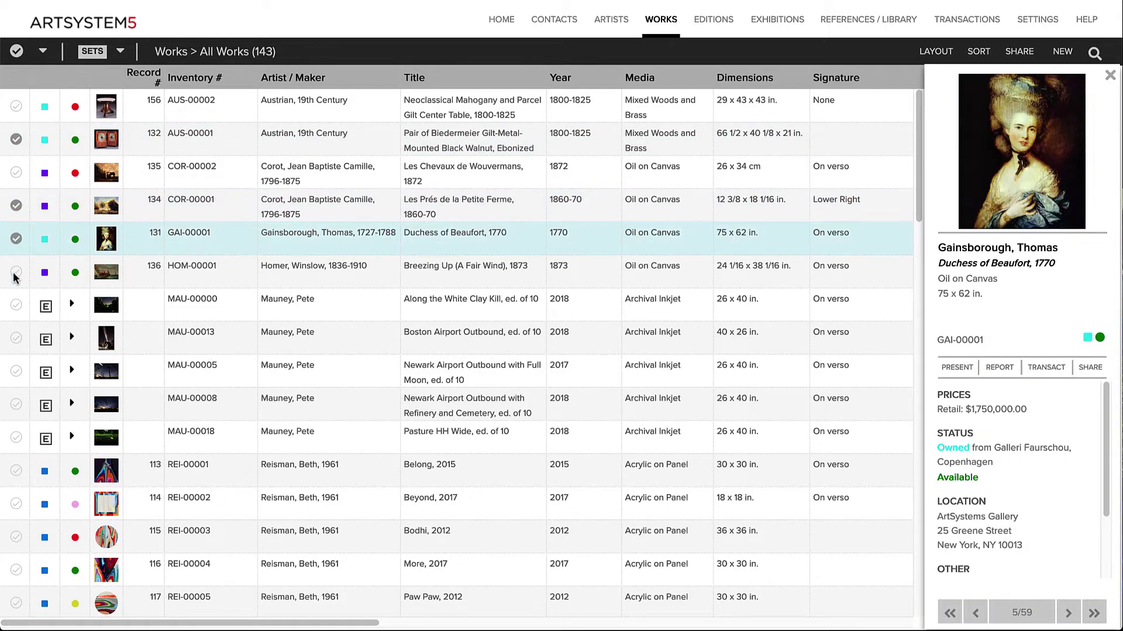
left_click(16, 272)
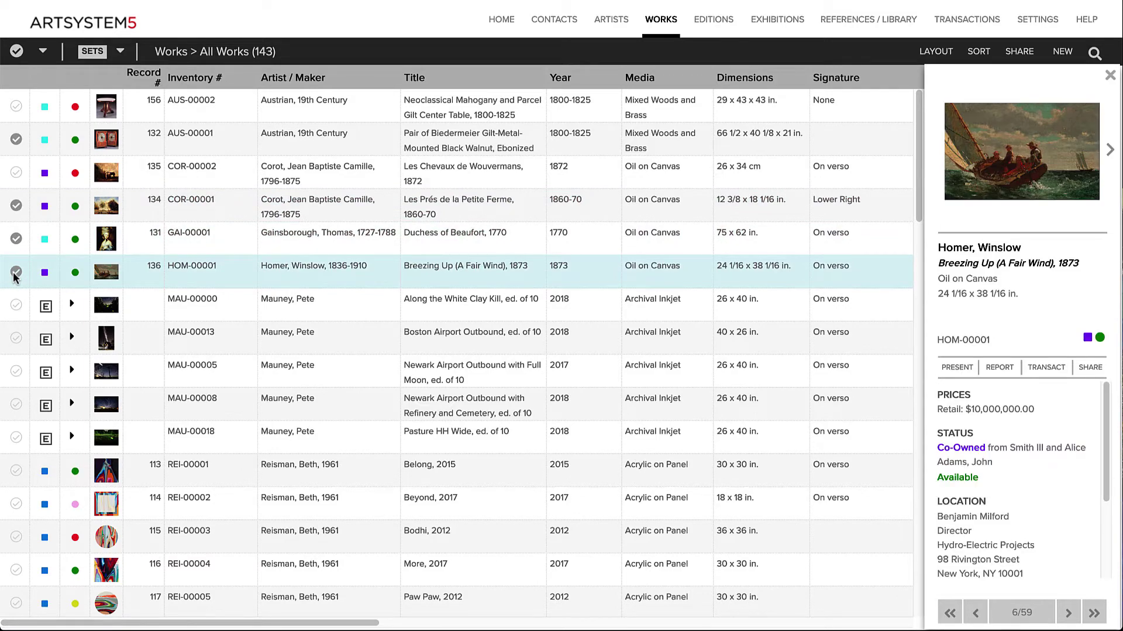
Find all works matching "oil on canvas" in all fields and mark every record found.
left_click(1095, 54)
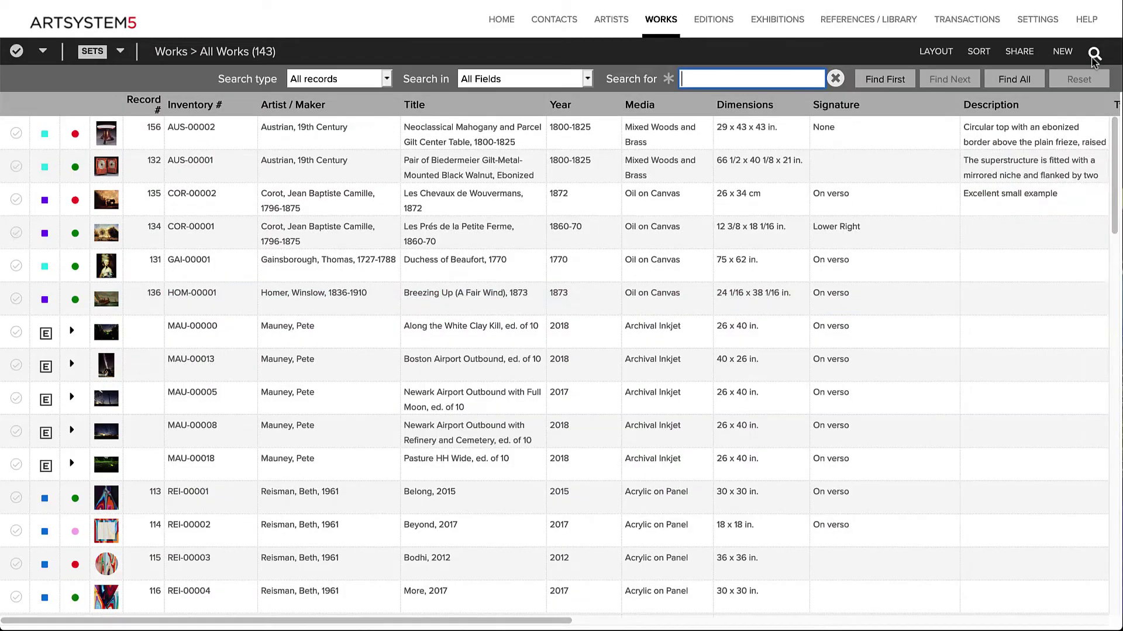
type("oil on canvas")
left_click(1014, 79)
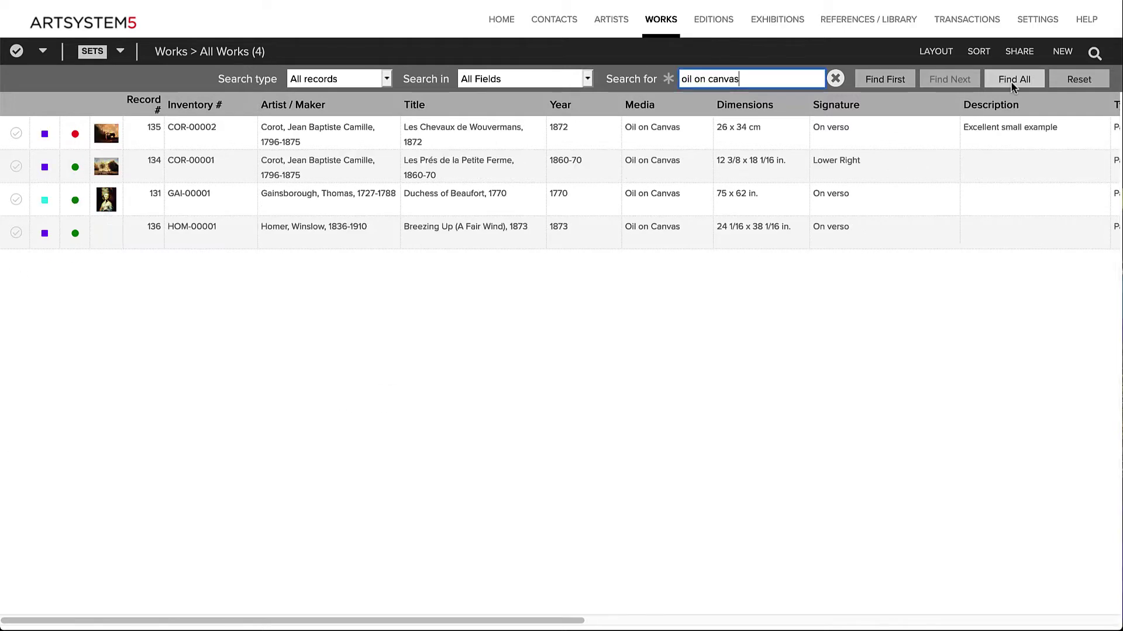
left_click(43, 51)
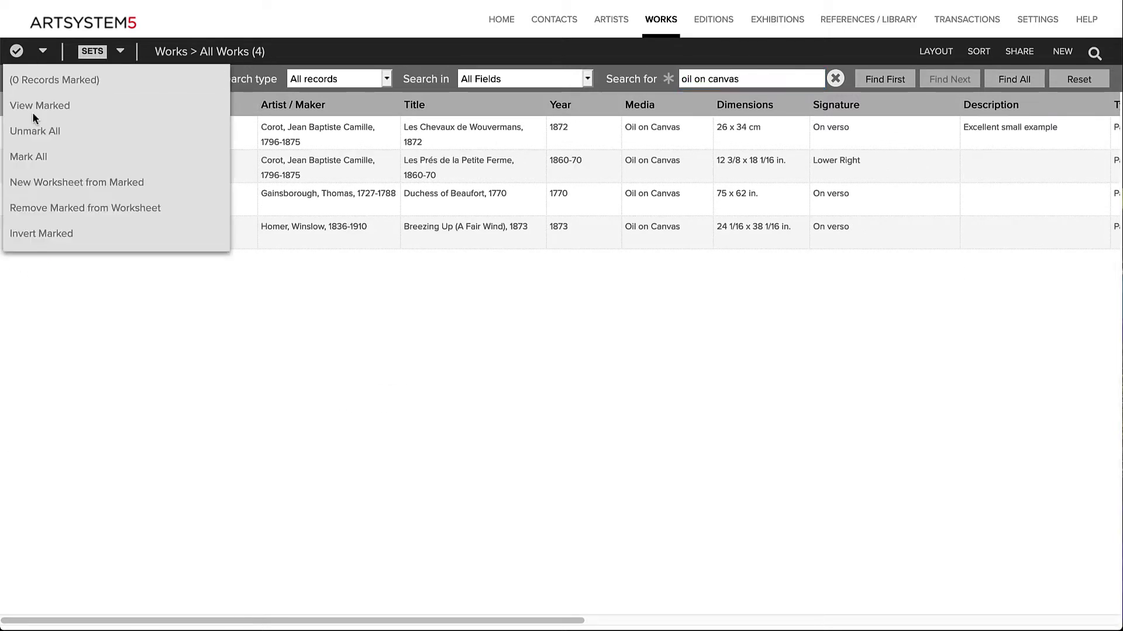
left_click(28, 155)
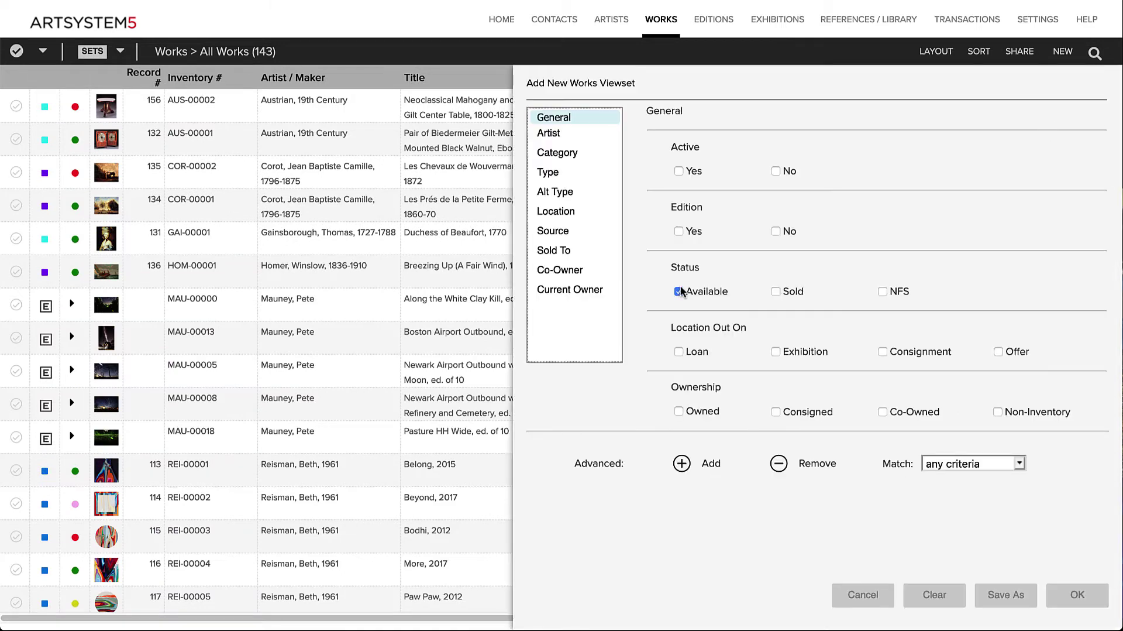
Filter the works with a new viewset using artist Wasow and Media equals Cibachrome, and mark all the resulting records.
left_click(552, 137)
left_click(681, 463)
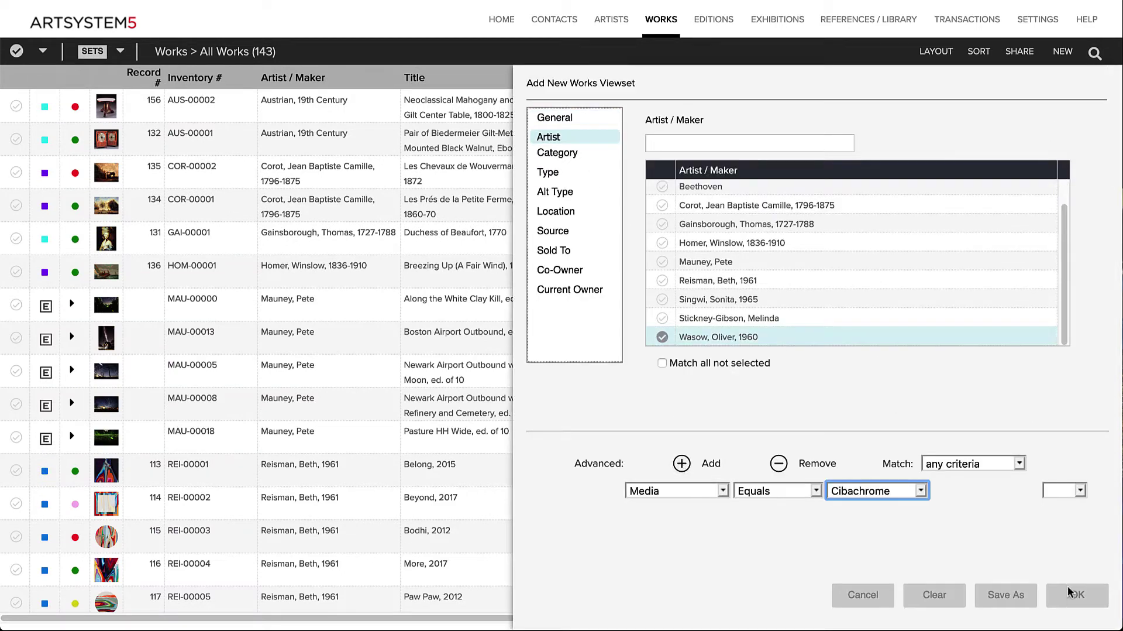
left_click(1078, 594)
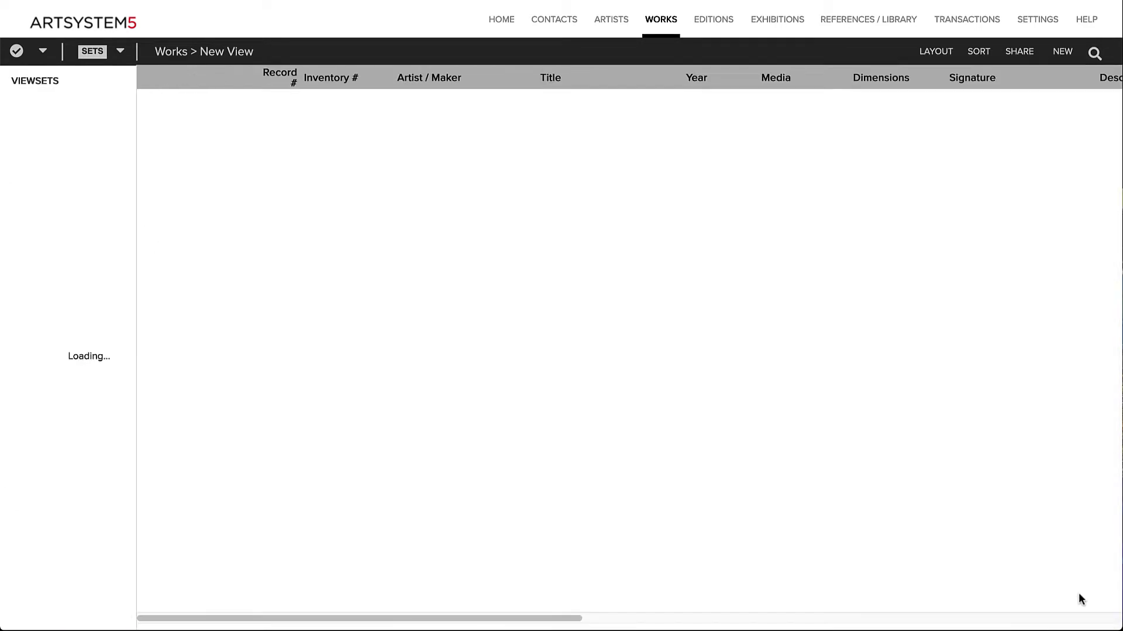
left_click(43, 50)
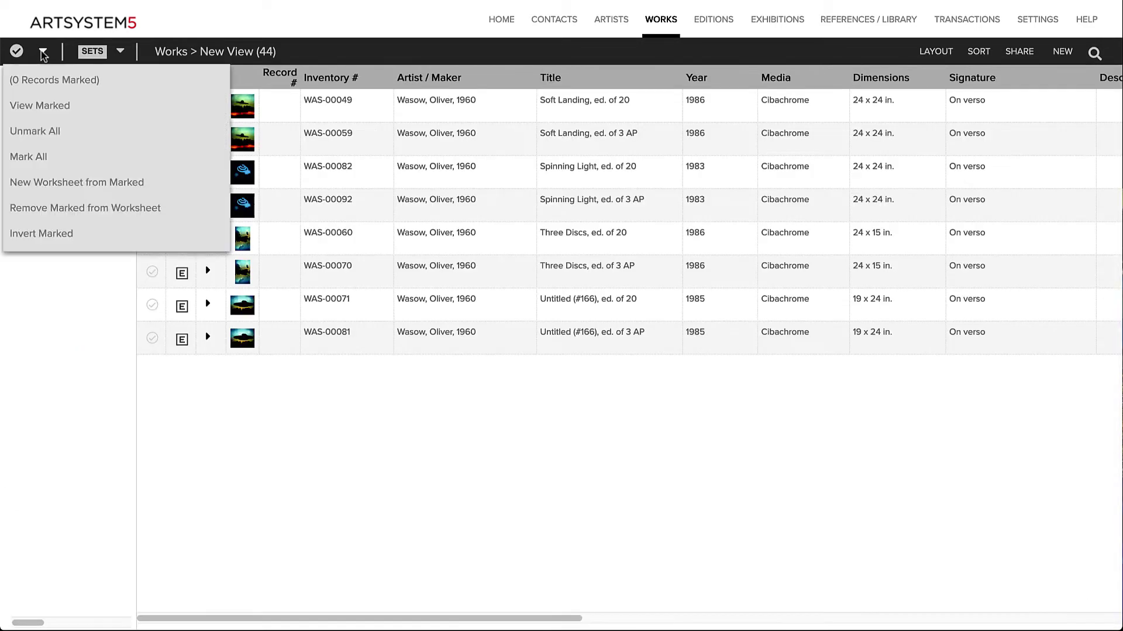
left_click(38, 156)
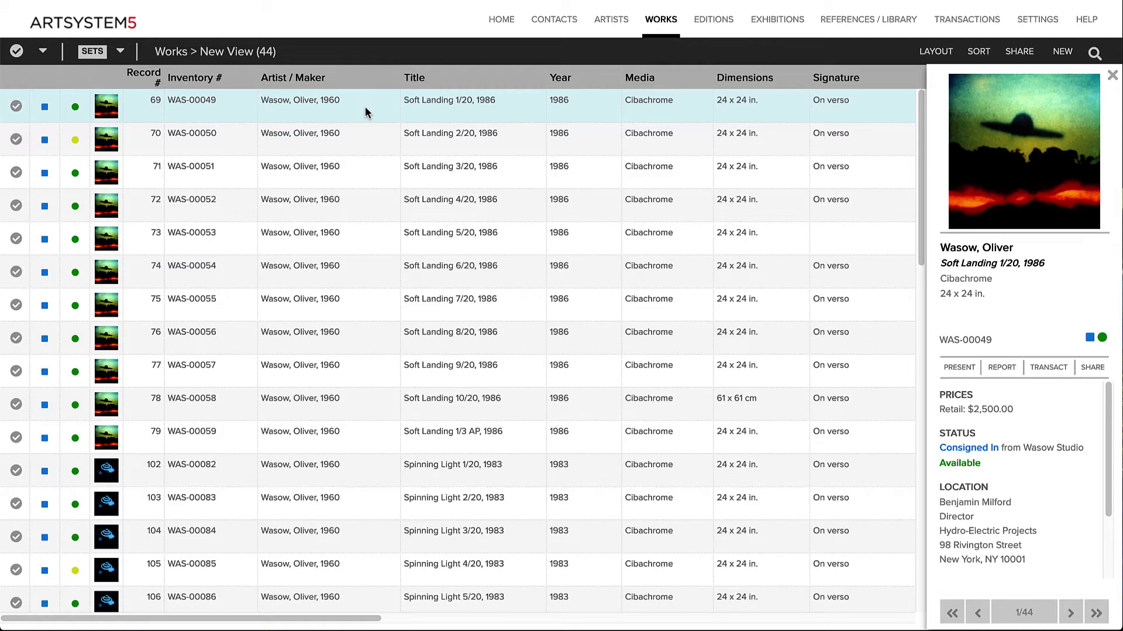
Create a new worksheet named "Wasow - Cibachrome" for adding the marked records.
left_click(120, 52)
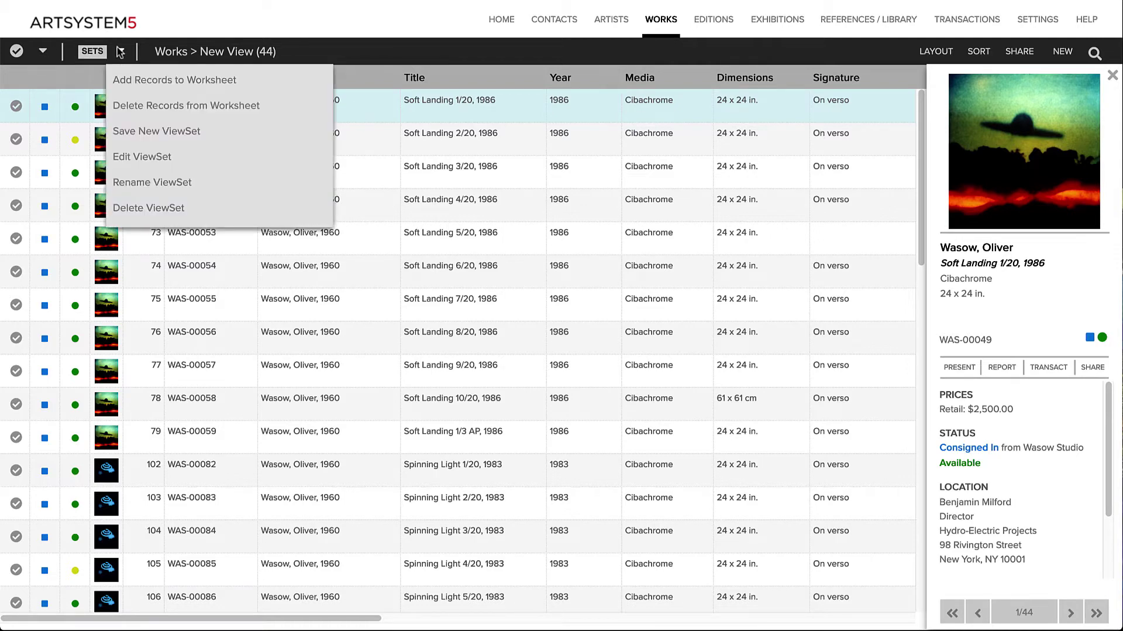
left_click(133, 78)
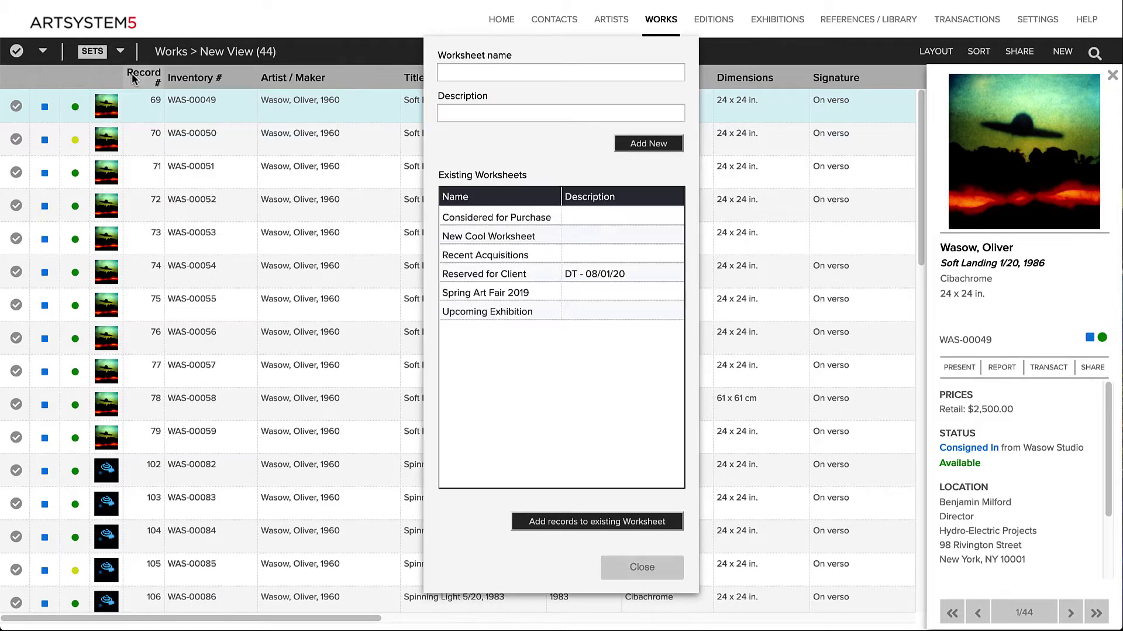
left_click(462, 74)
type("Wasow")
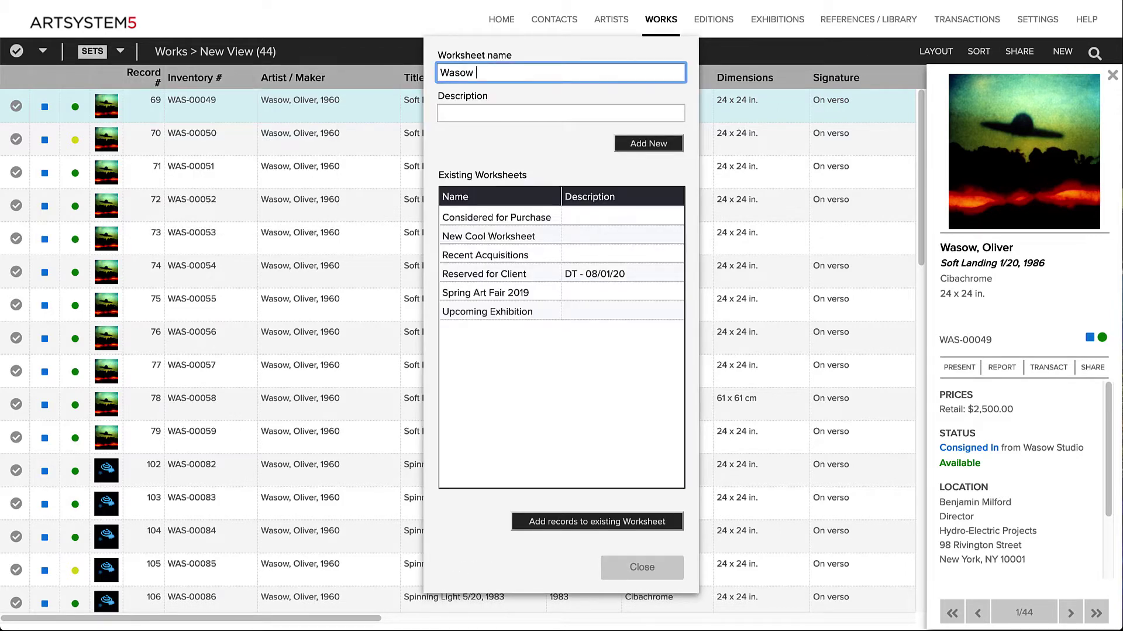
type("- Cibachrome")
left_click(633, 143)
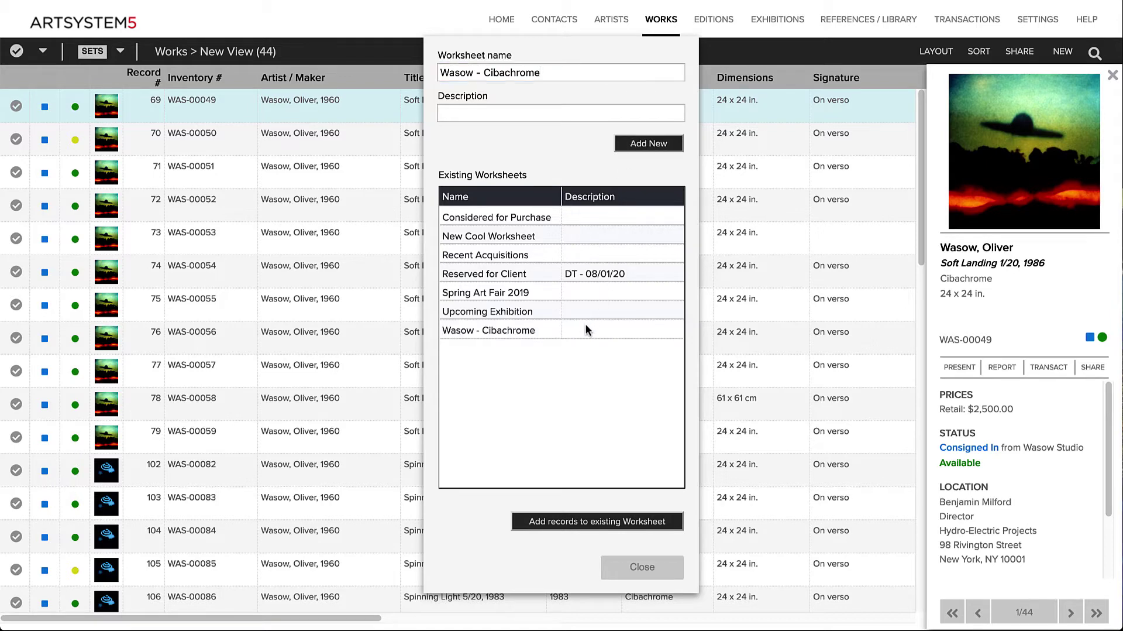
Select Wasow - Cibachrome as the worksheet for the marked works and open that worksheet.
left_click(586, 326)
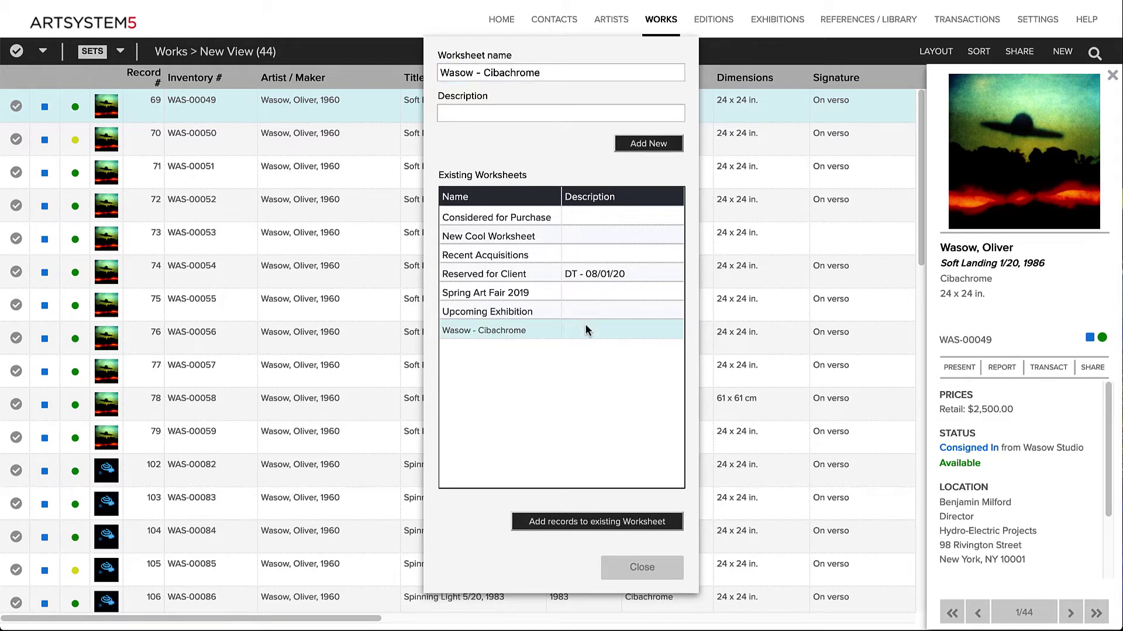
left_click(643, 566)
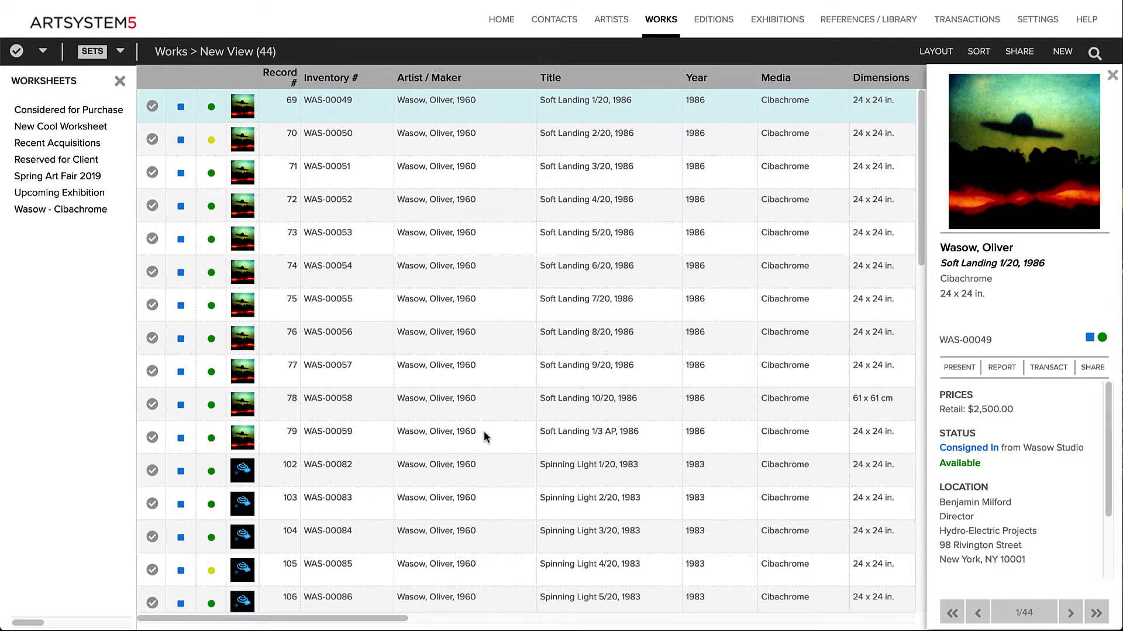
left_click(78, 211)
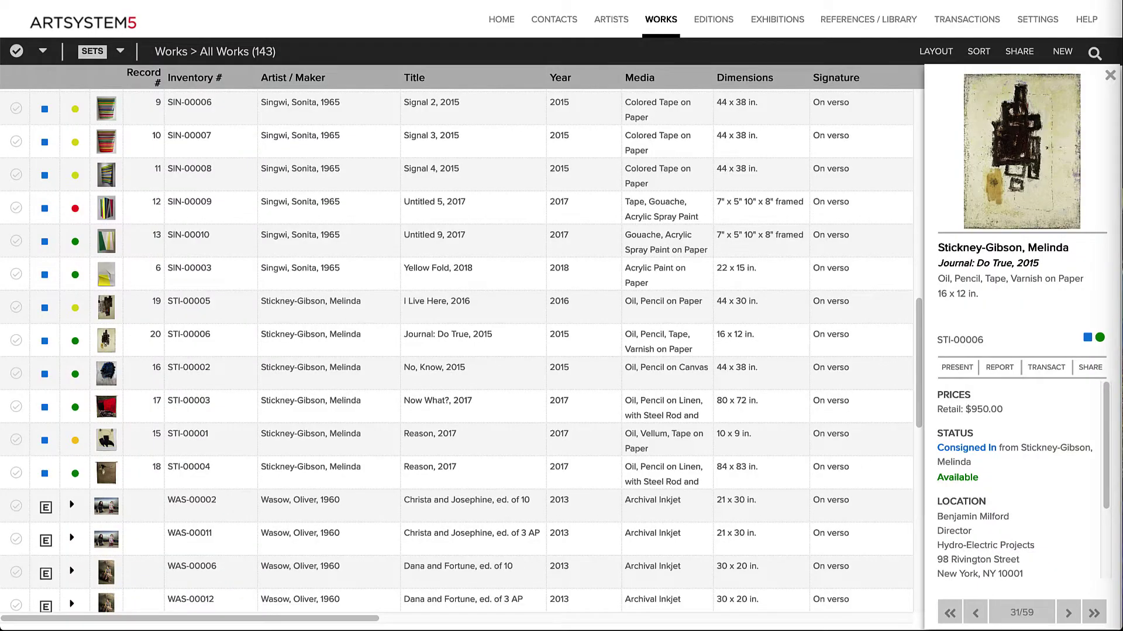
Mark the works SIN-00003, STI-00006, STI-00002 and STI-00003 in the All Works list.
left_click(16, 273)
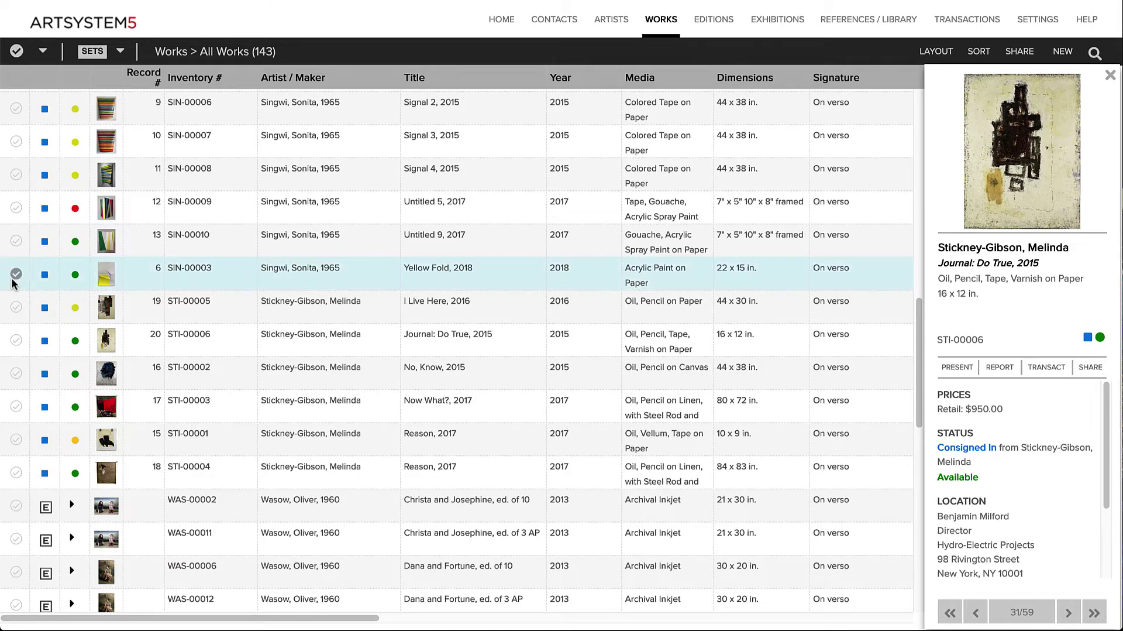
left_click(16, 340)
left_click(16, 373)
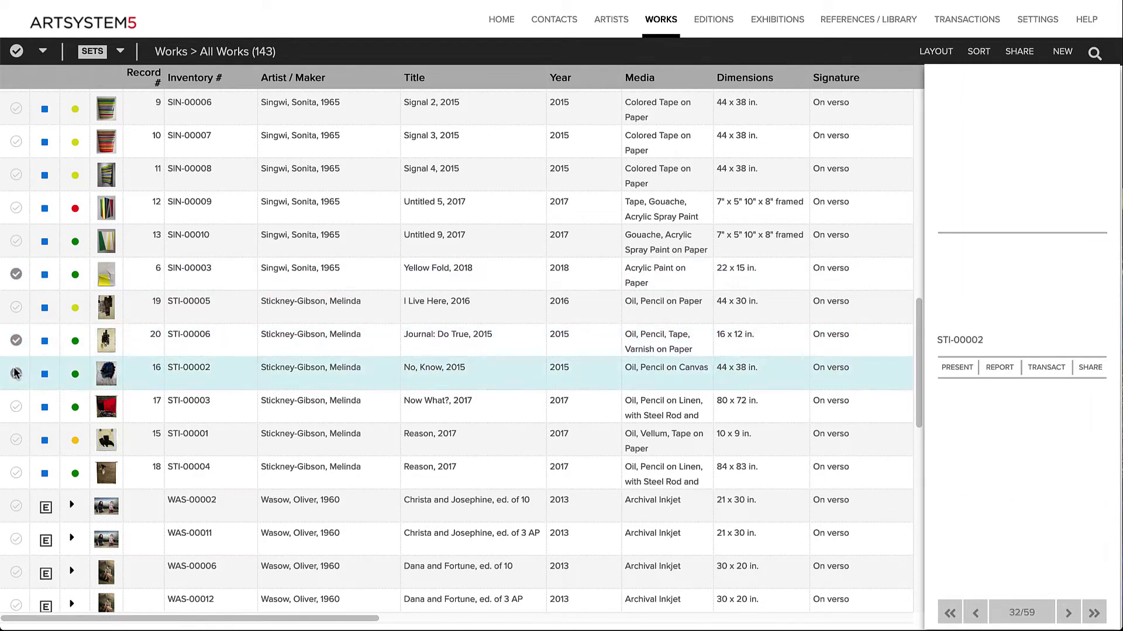
left_click(22, 398)
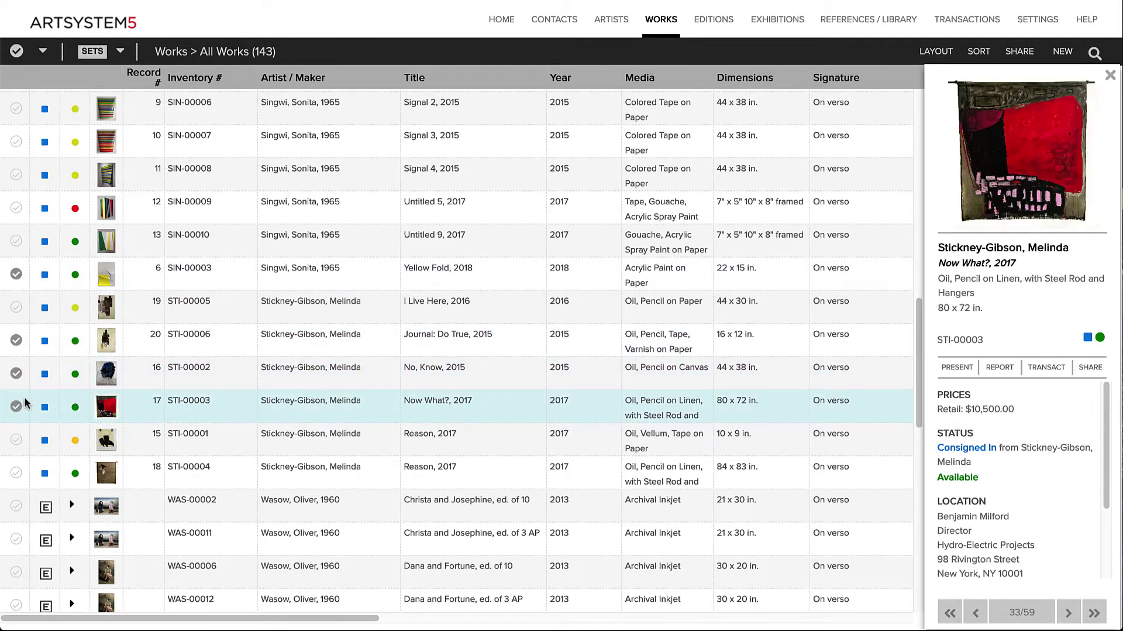
Add the marked records to the existing Spring Art Fair 2019 worksheet.
left_click(120, 51)
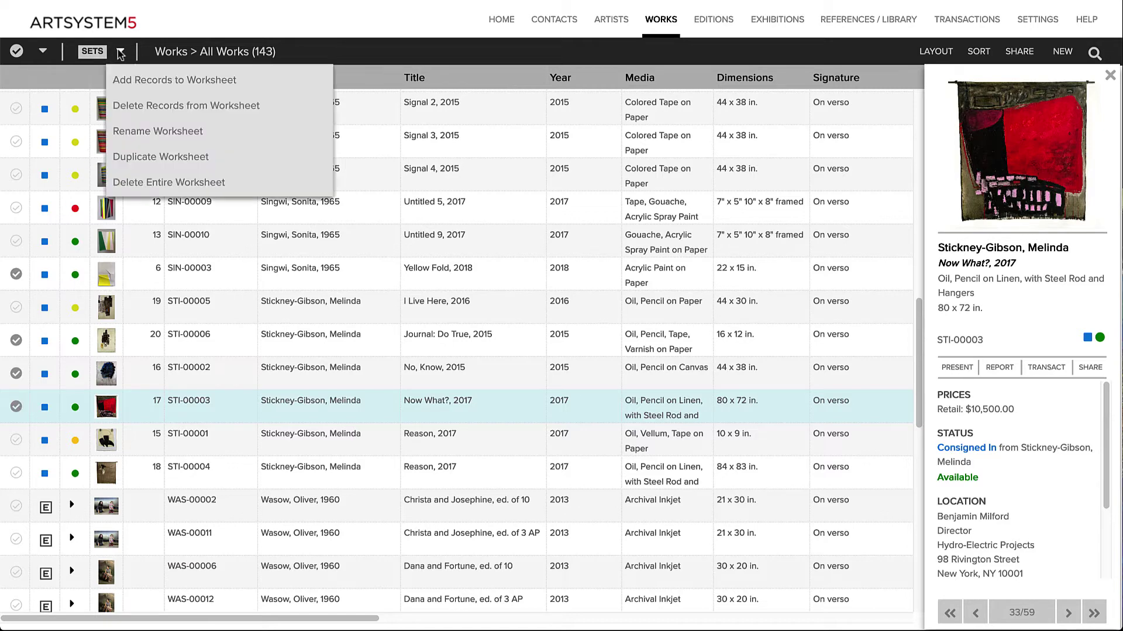
left_click(163, 83)
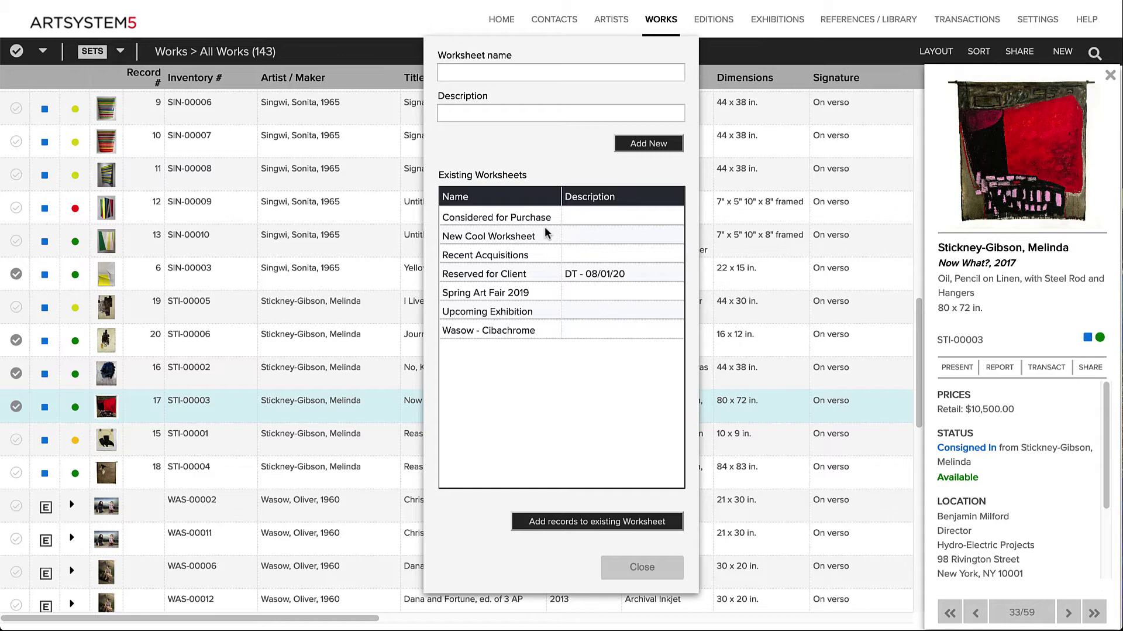
left_click(574, 290)
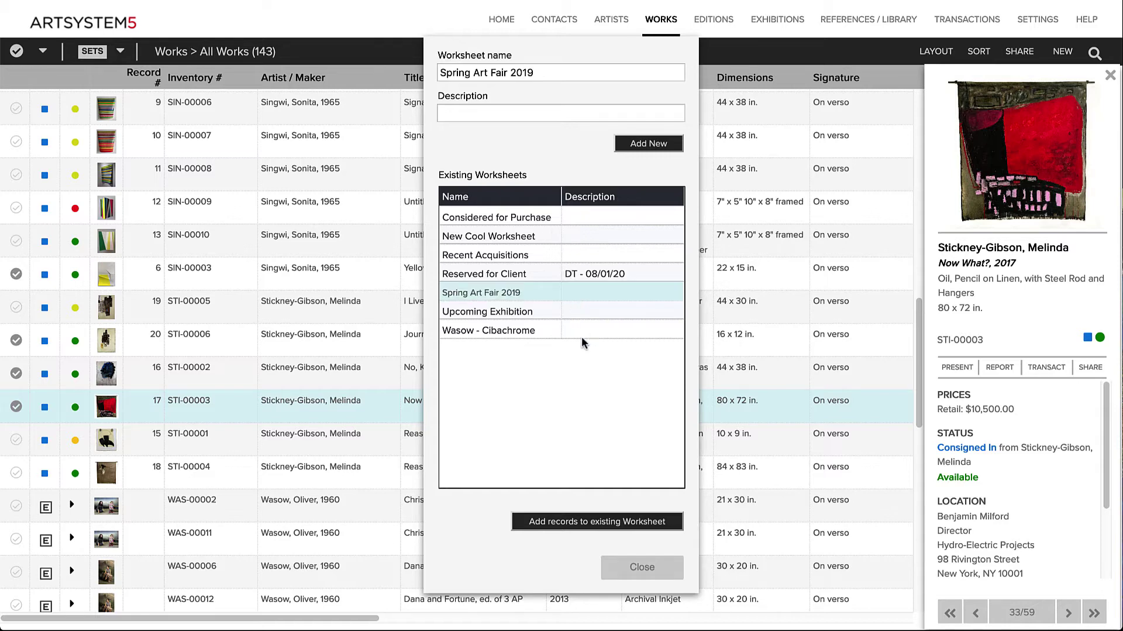
left_click(584, 521)
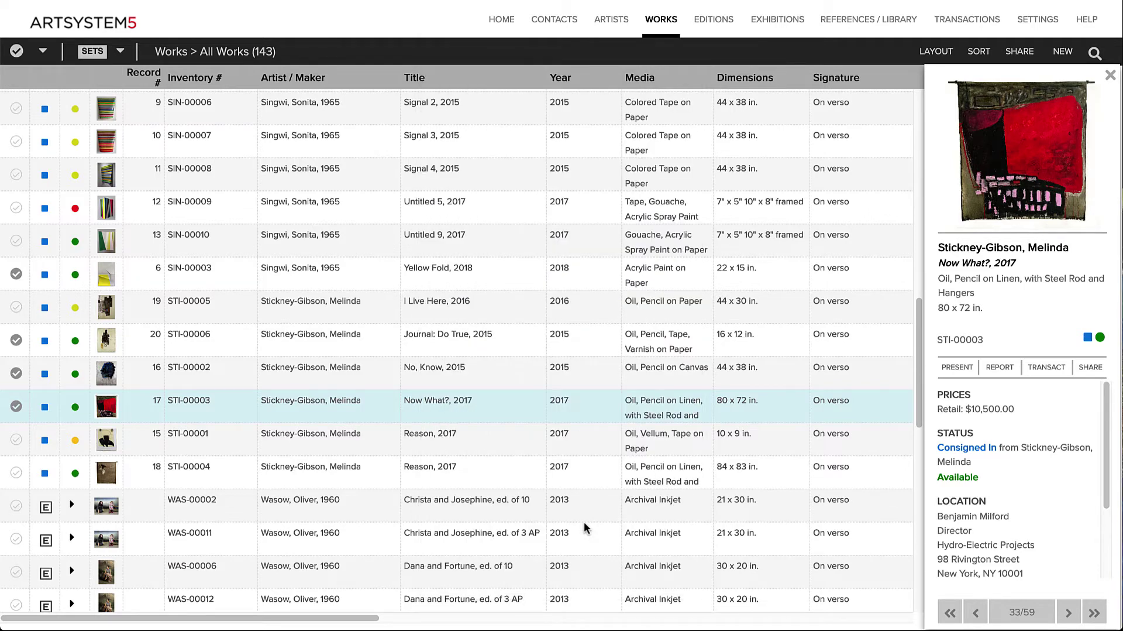
Open the Spring Art Fair 2019 worksheet to check the newly added works.
left_click(92, 51)
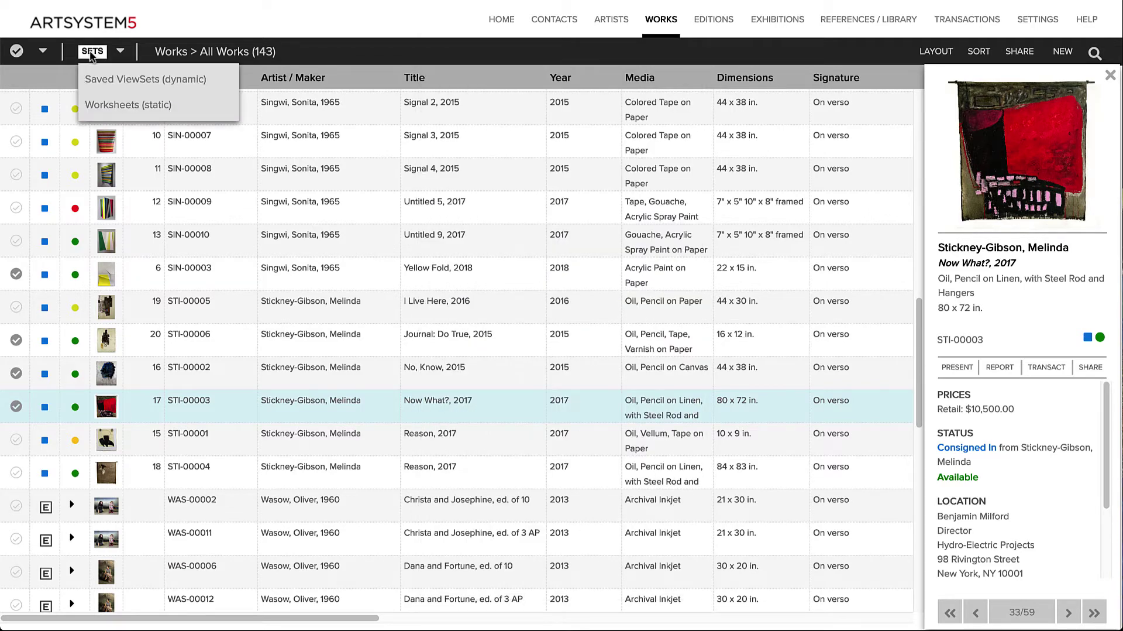
left_click(89, 104)
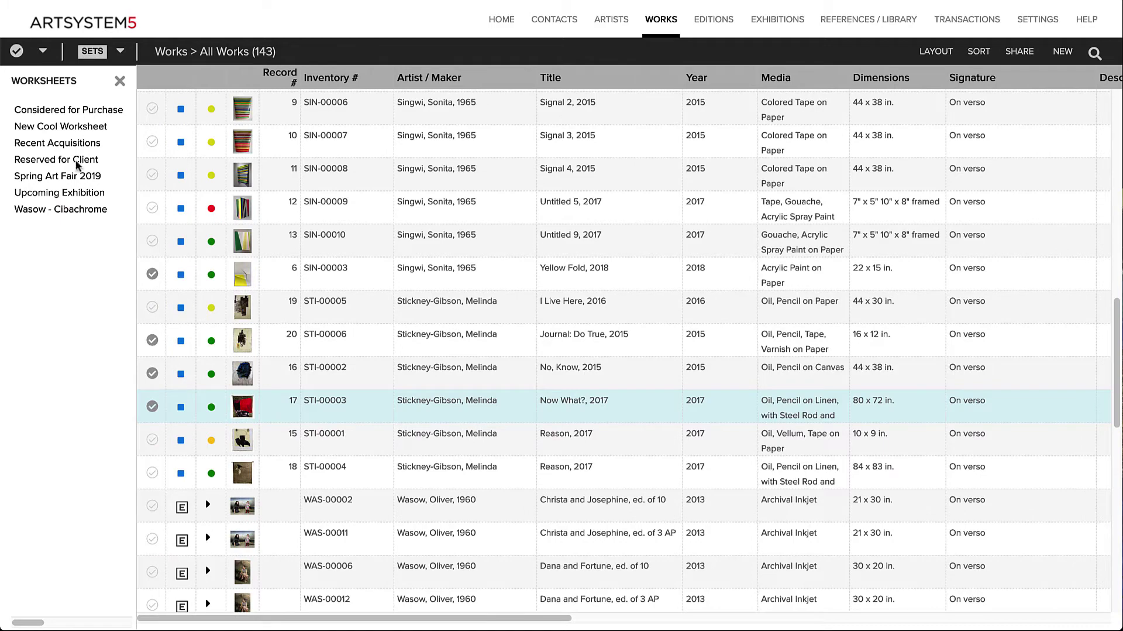
left_click(72, 176)
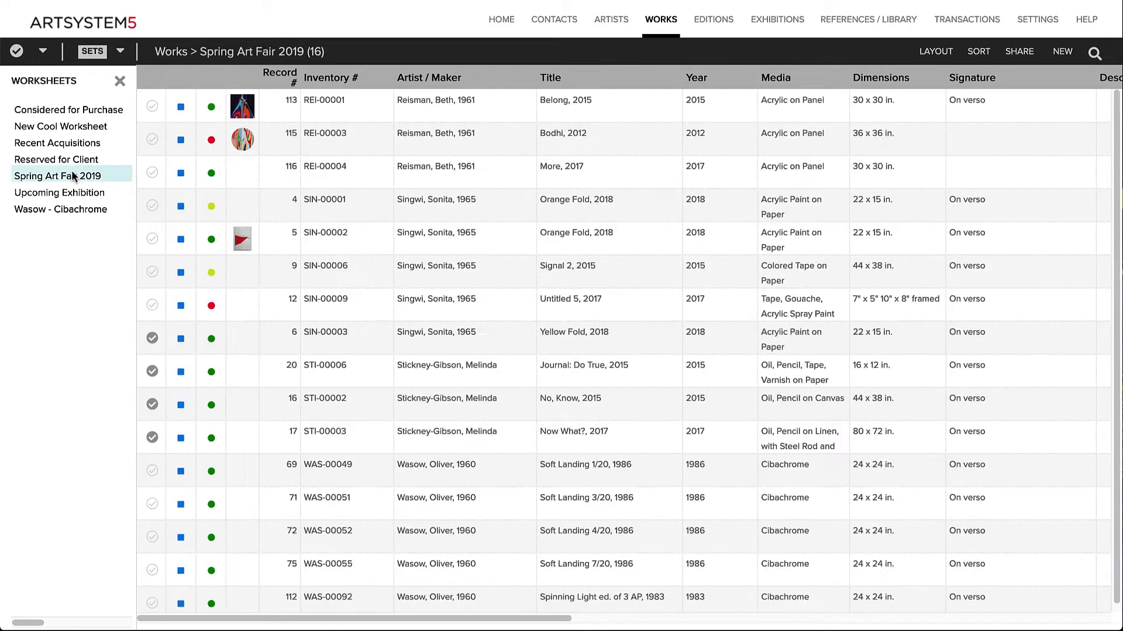
Bring up the static worksheets from the All Works list again and reopen Spring Art Fair 2019.
left_click(101, 53)
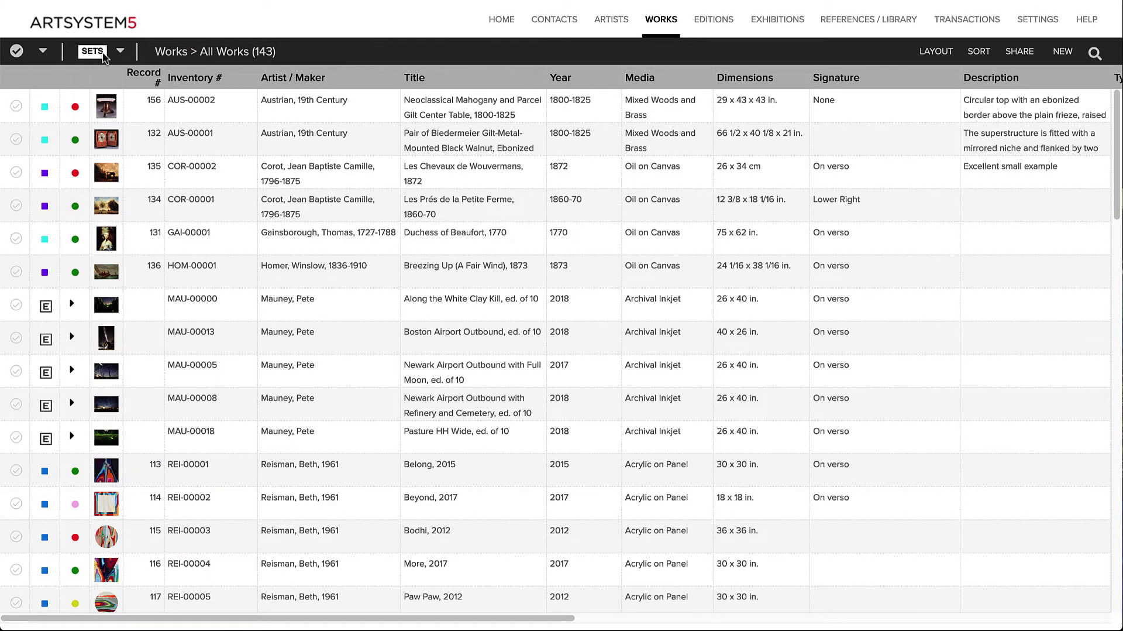
left_click(102, 54)
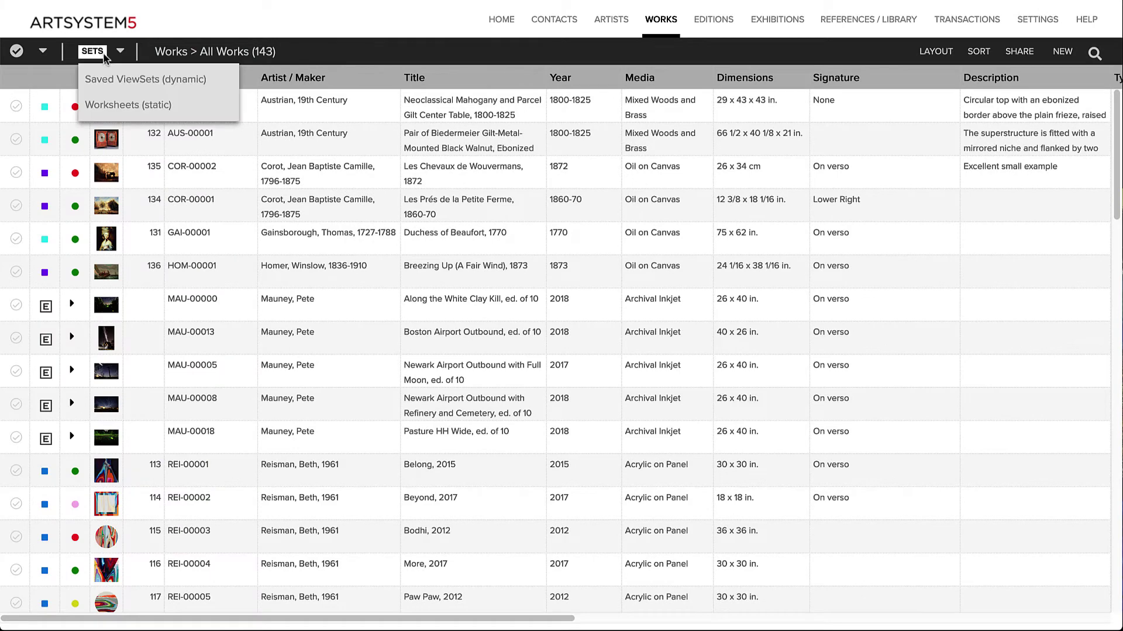
left_click(110, 104)
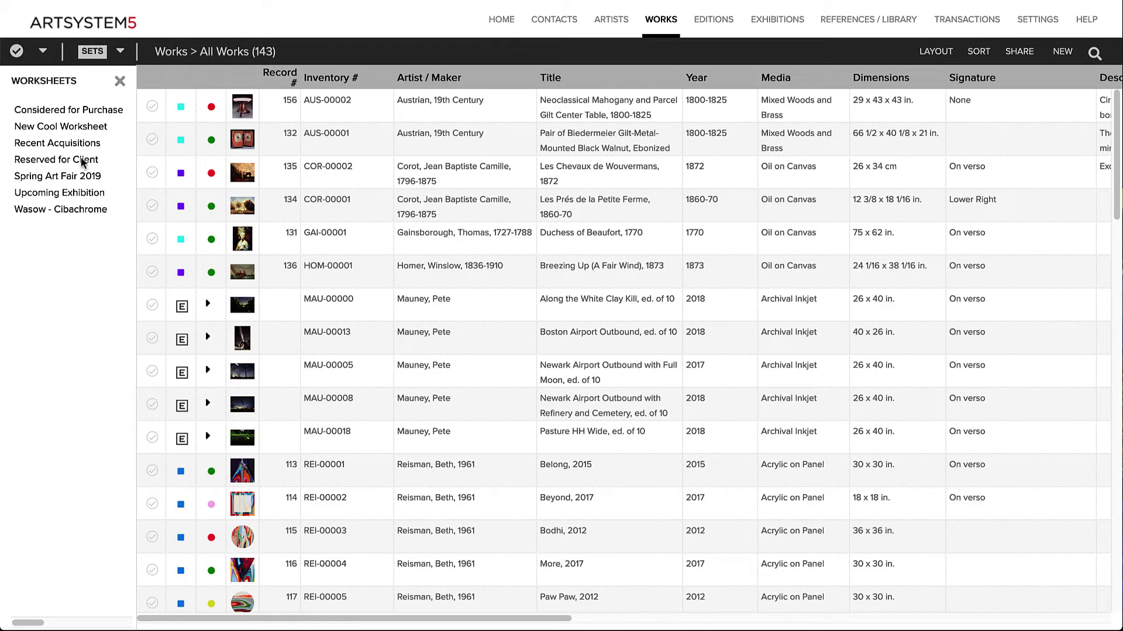
left_click(76, 176)
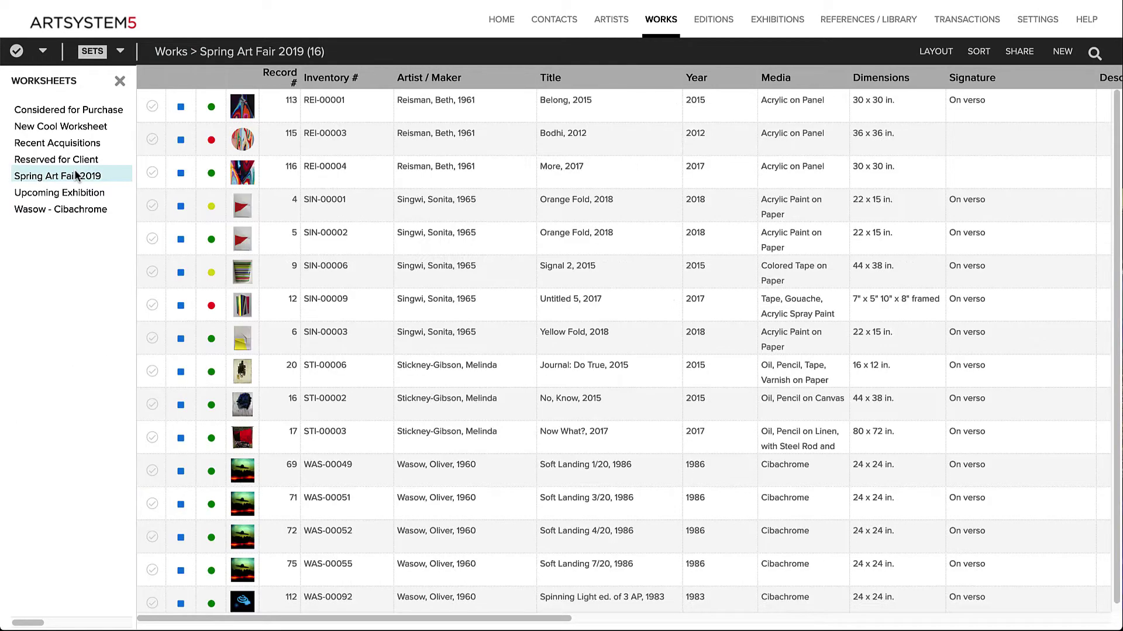
Delete the works STI-00006, STI-00002 and STI-00003 from the Spring Art Fair 2019 worksheet.
left_click(152, 370)
left_click(153, 403)
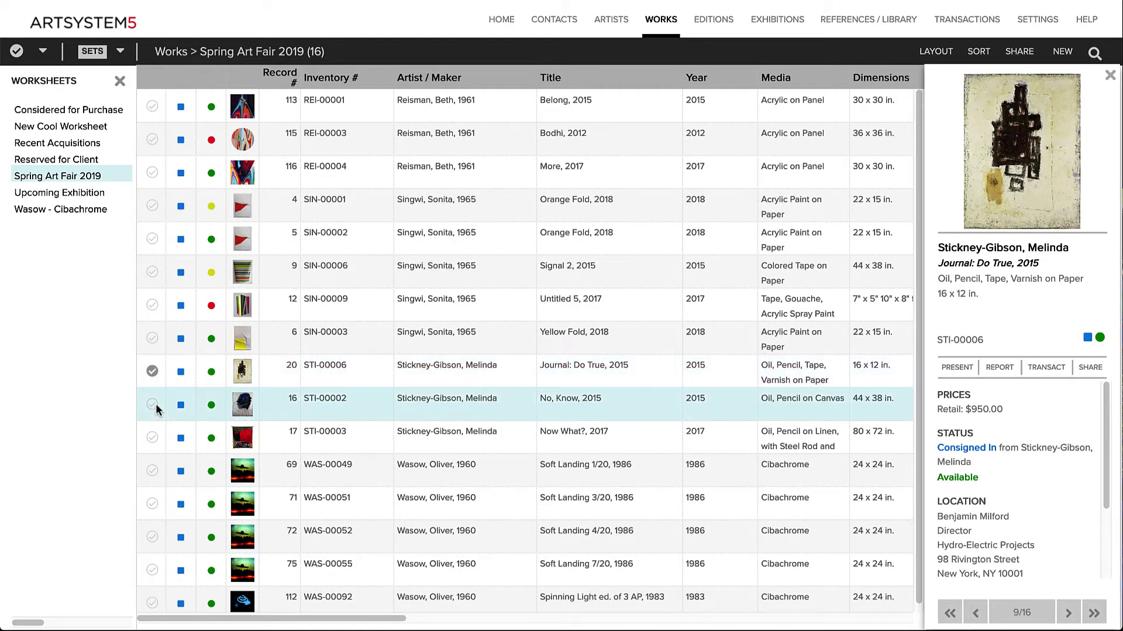
left_click(152, 439)
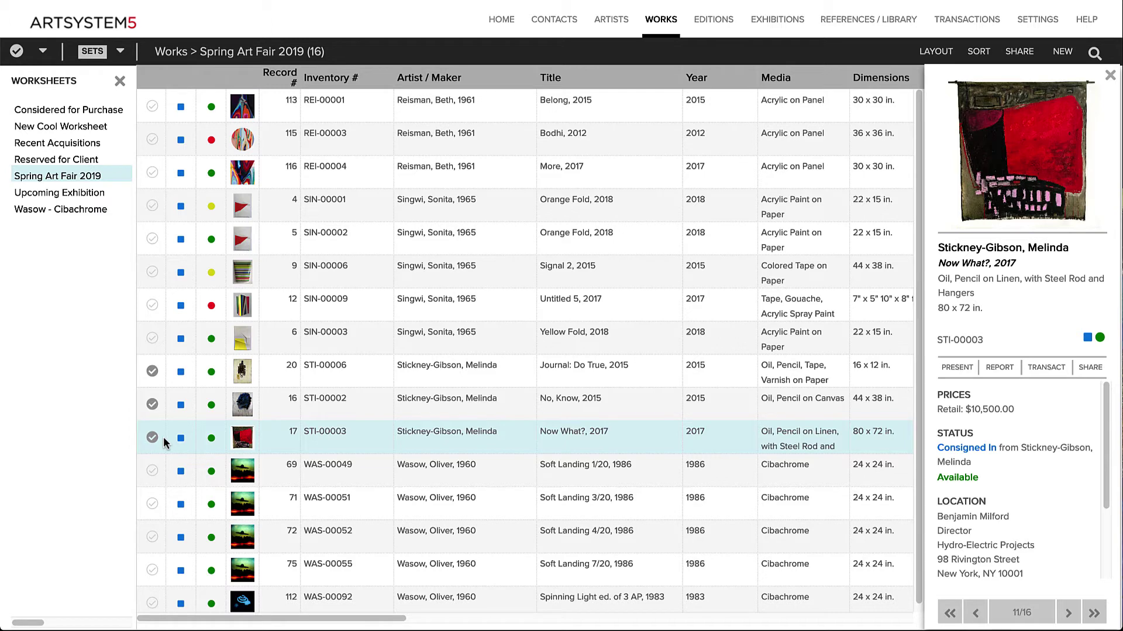
left_click(120, 52)
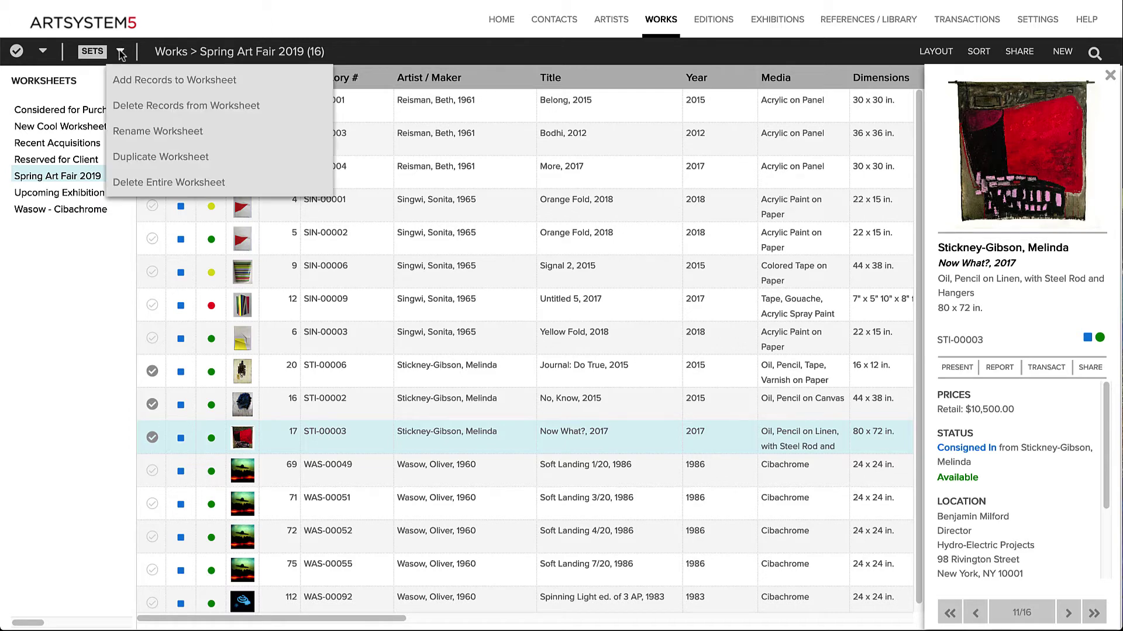
left_click(132, 107)
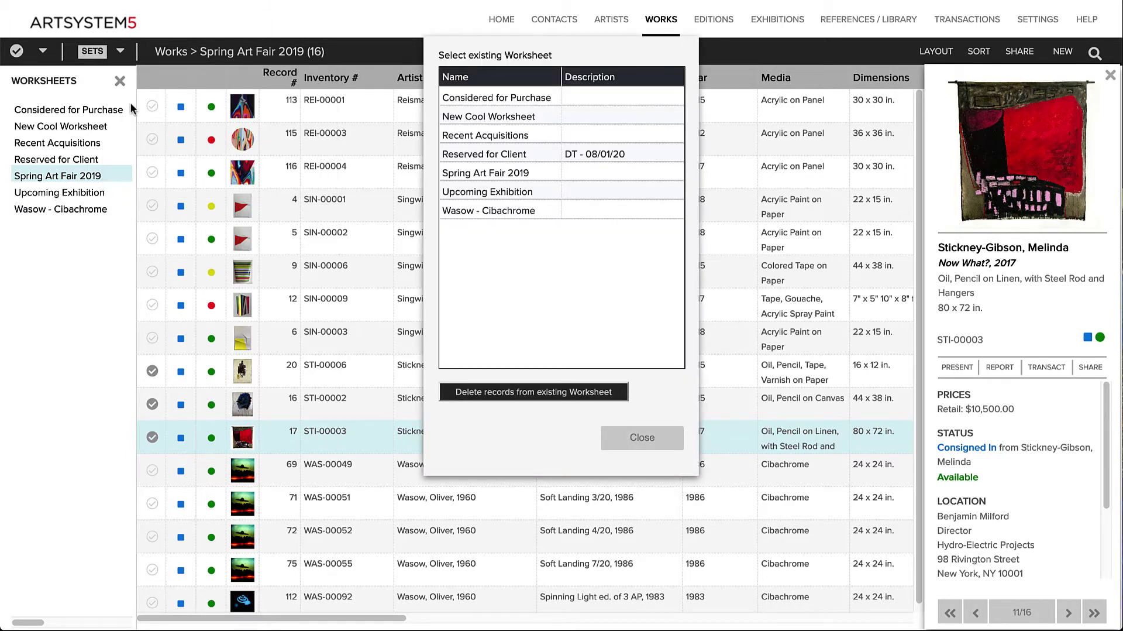
left_click(524, 170)
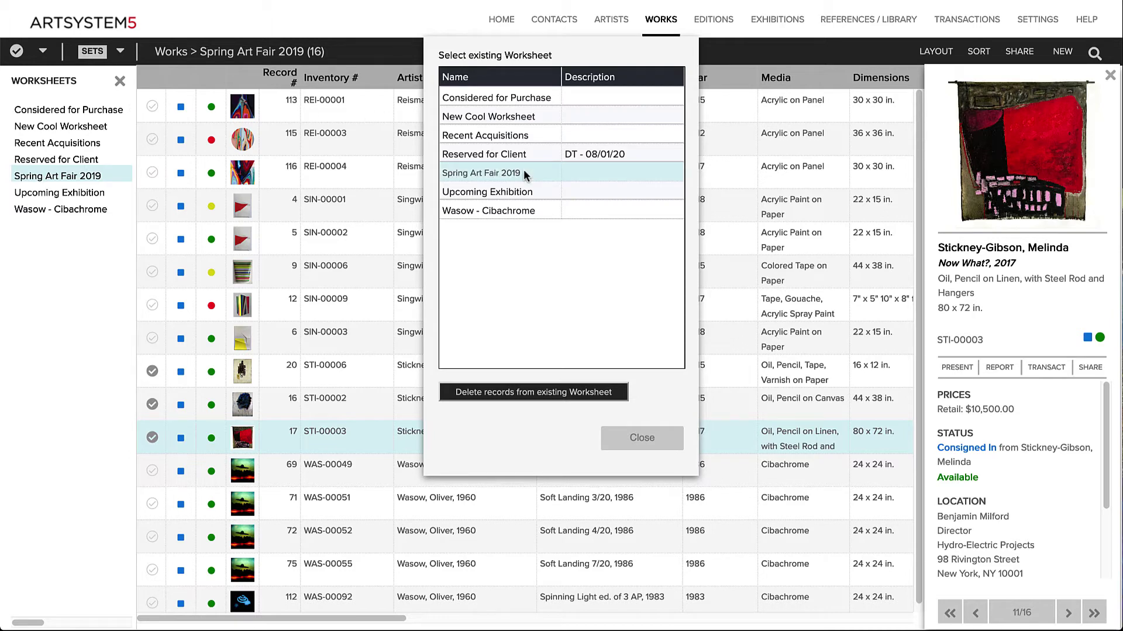
left_click(535, 390)
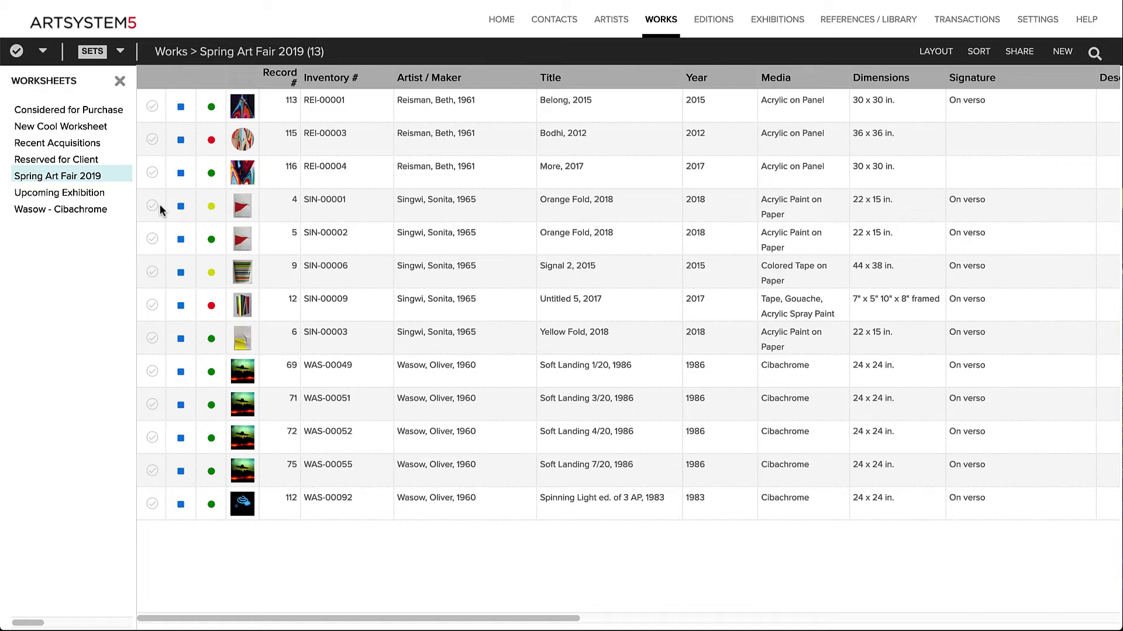
Rename the worksheet New Cool Worksheet as Cool Worksheet.
left_click(61, 128)
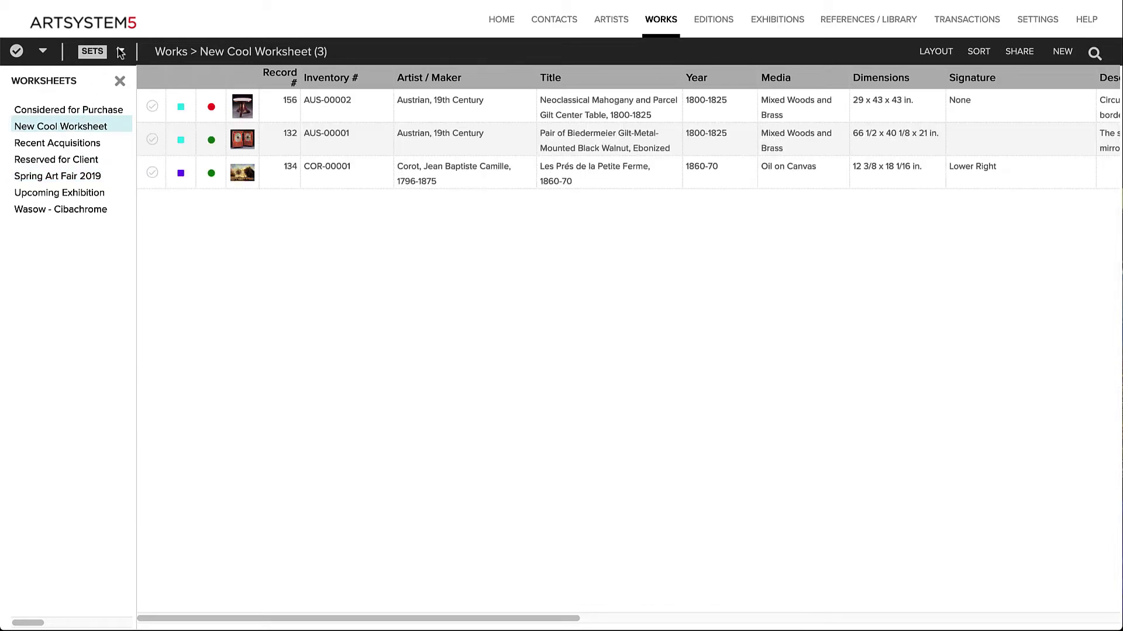
left_click(120, 51)
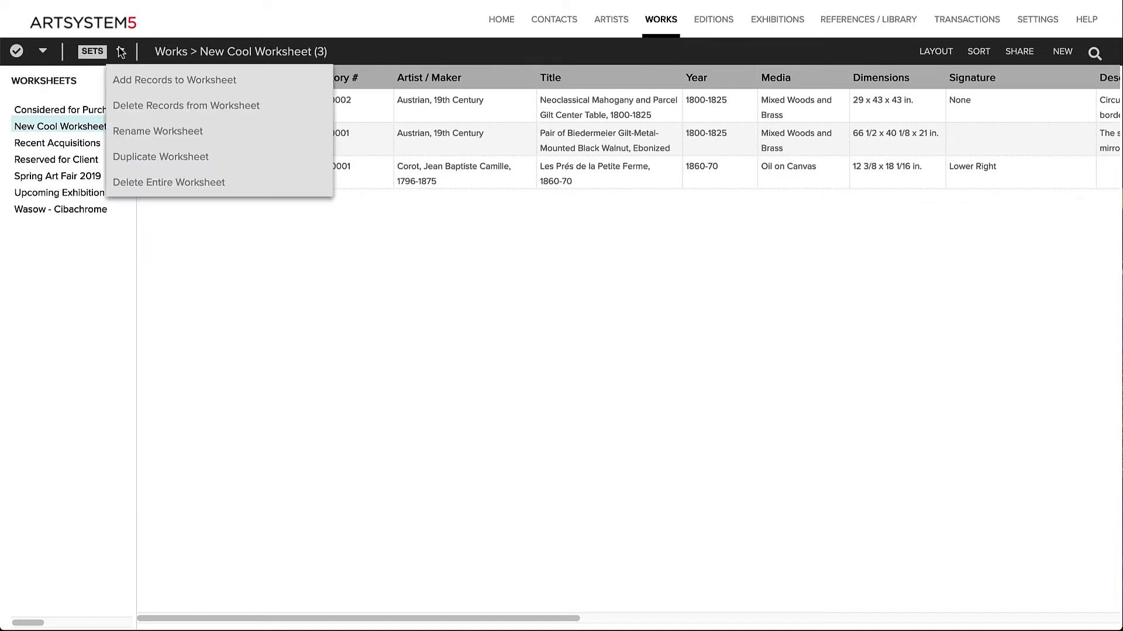
left_click(138, 131)
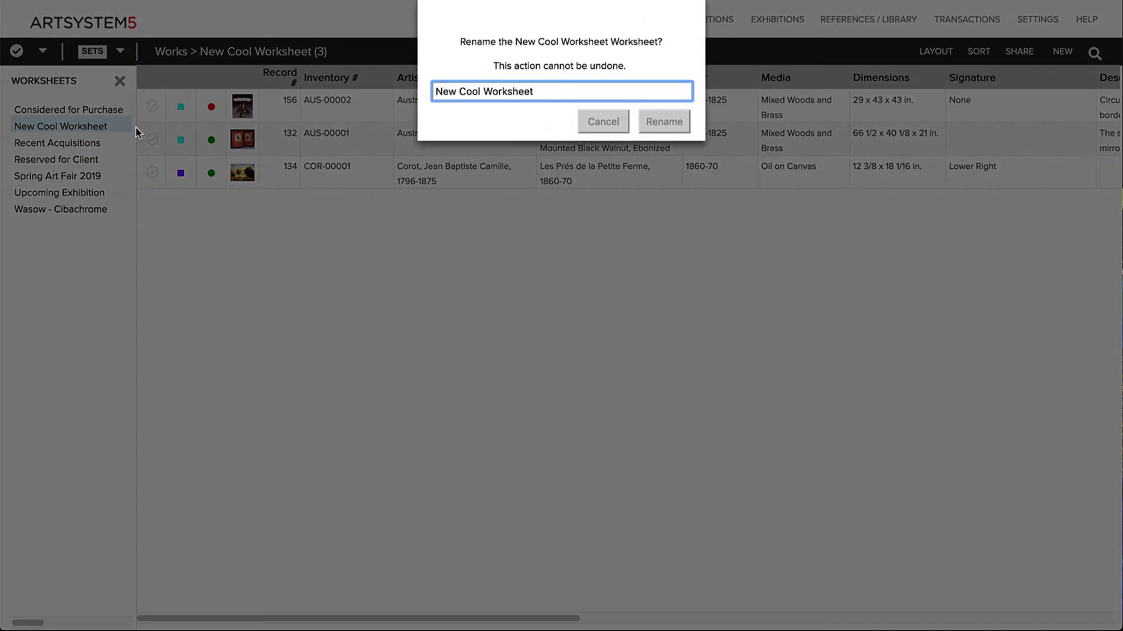
key("BackSpace")
key("BackSpace")
key("BackSpace")
key("BackSpace")
left_click(659, 123)
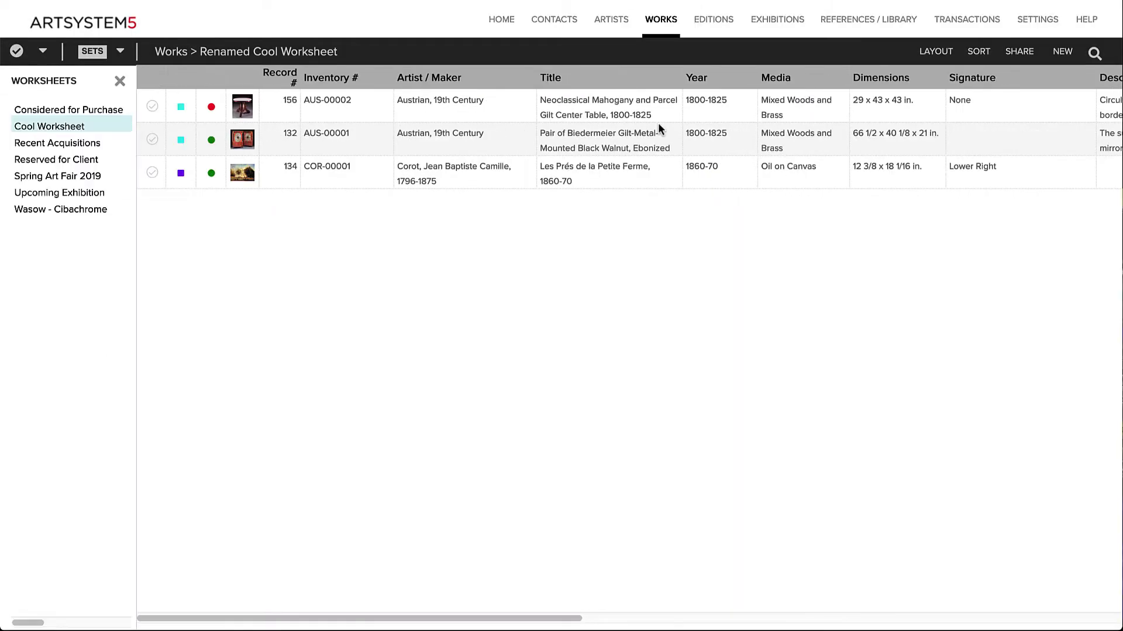
Duplicate the Cool Worksheet worksheet under the name Cool Worksheet II.
left_click(120, 50)
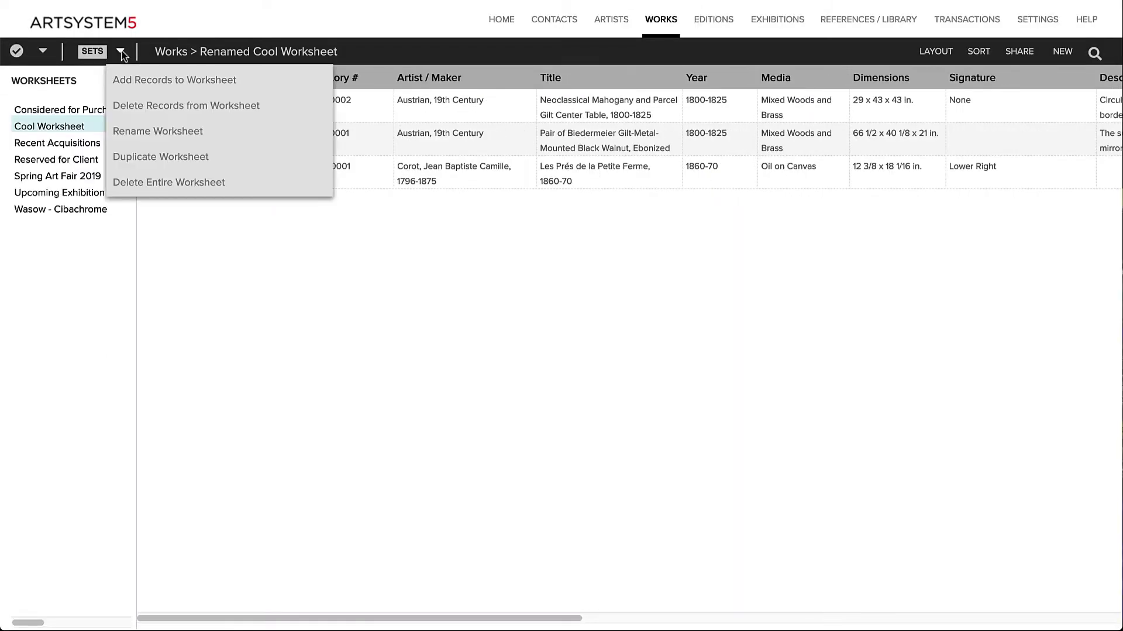
left_click(144, 157)
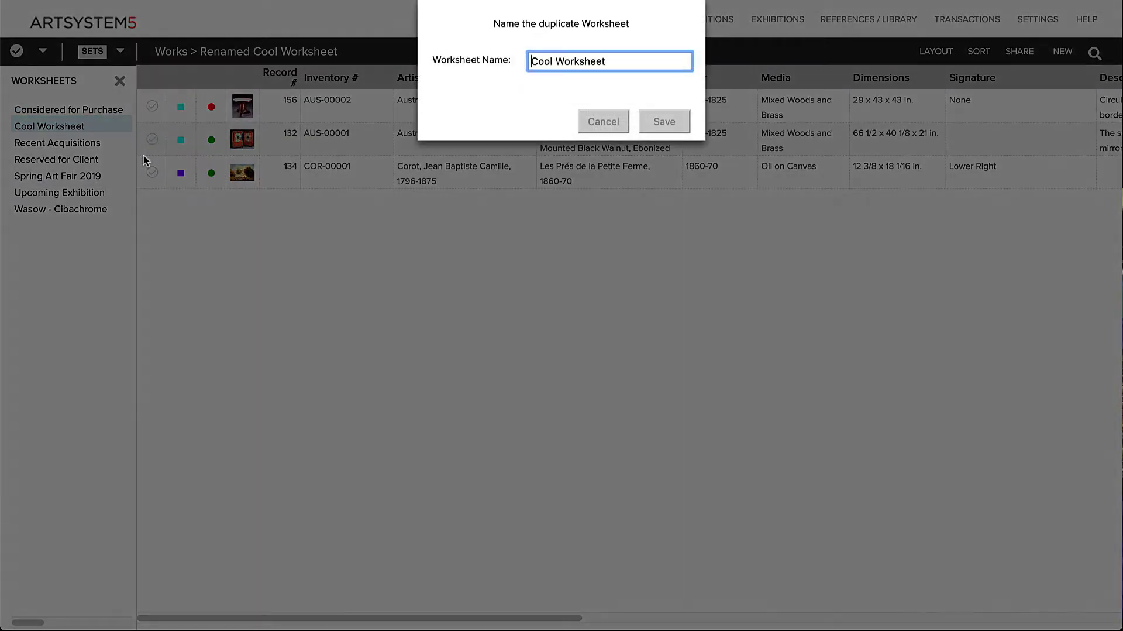
type("II")
left_click(661, 117)
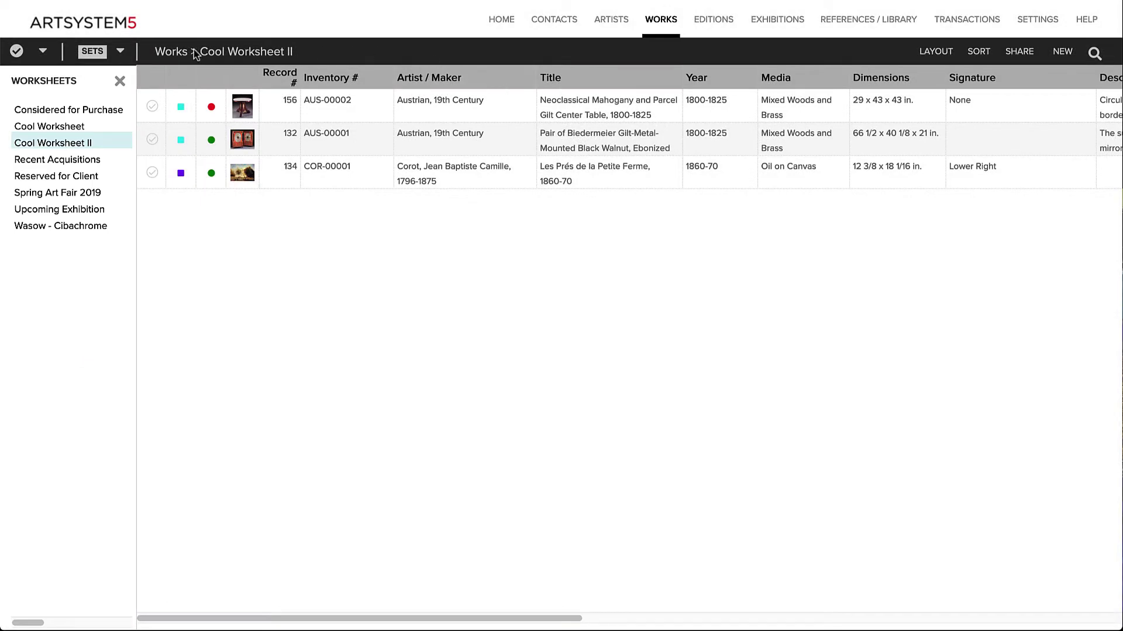
Delete the entire Cool Worksheet worksheet, confirming the permanent deletion.
left_click(124, 57)
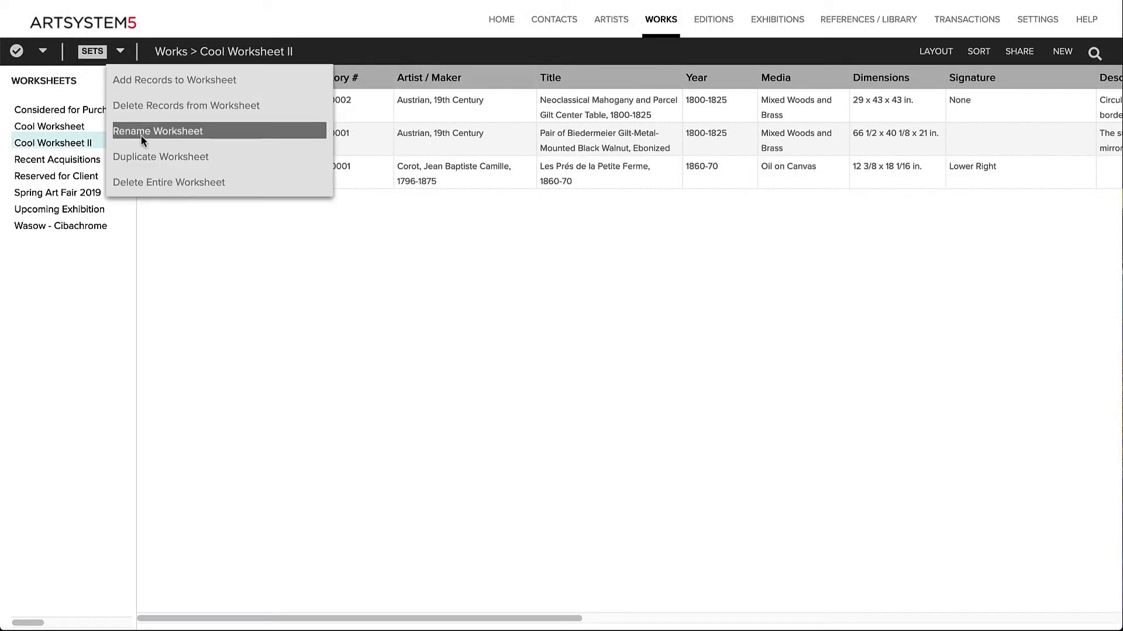
left_click(237, 185)
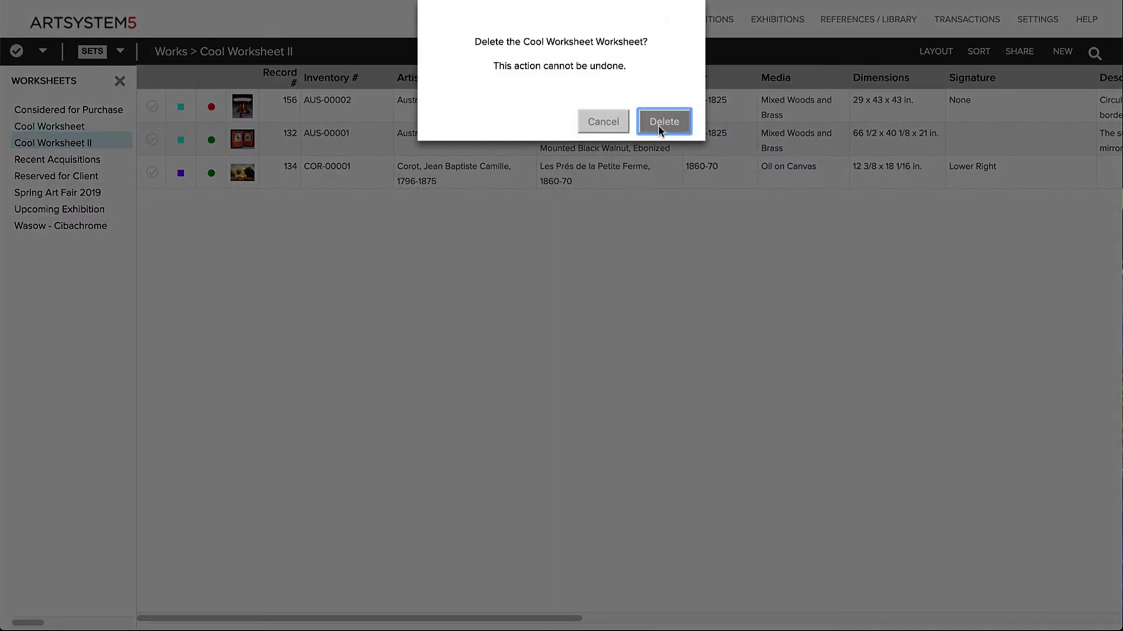
left_click(664, 122)
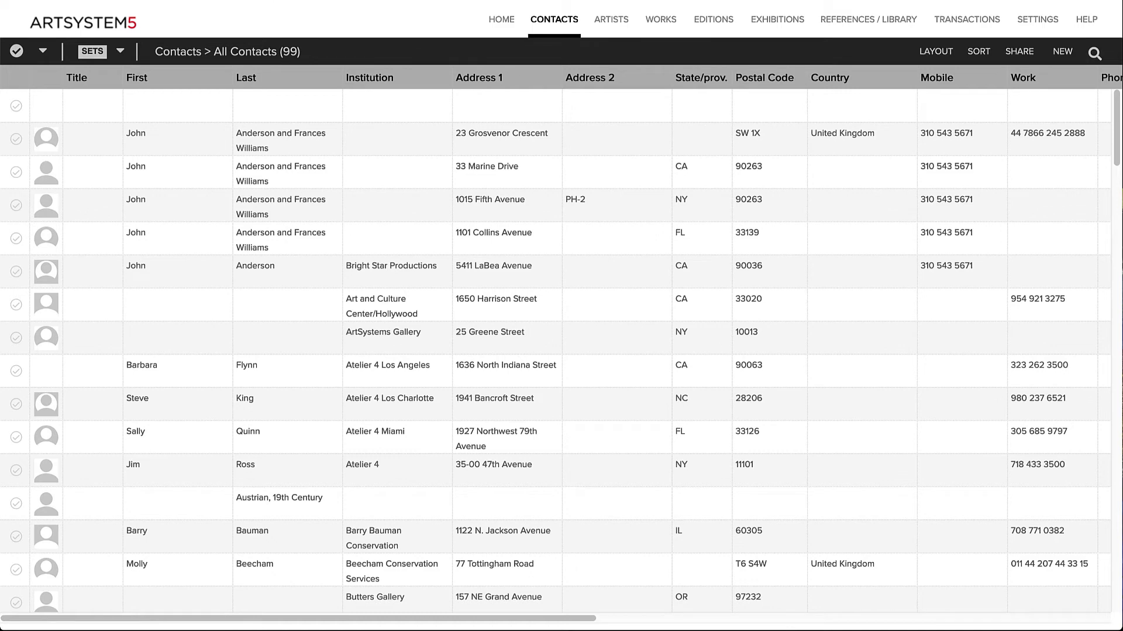
List the worksheets of the Contacts module and open VIP Reception NY.
left_click(558, 21)
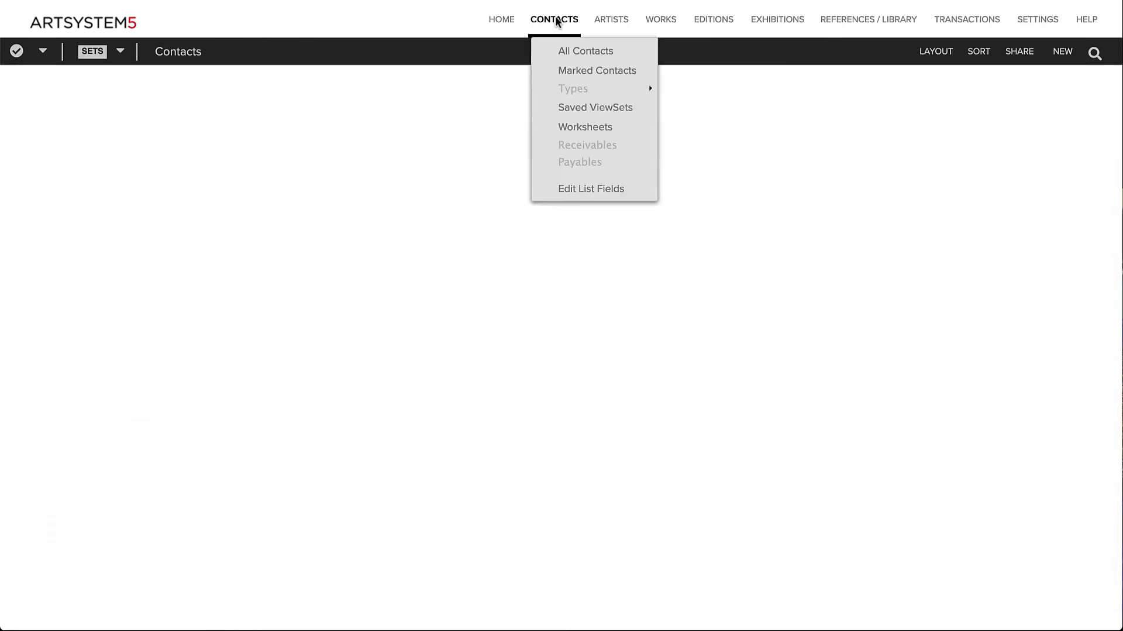
left_click(566, 125)
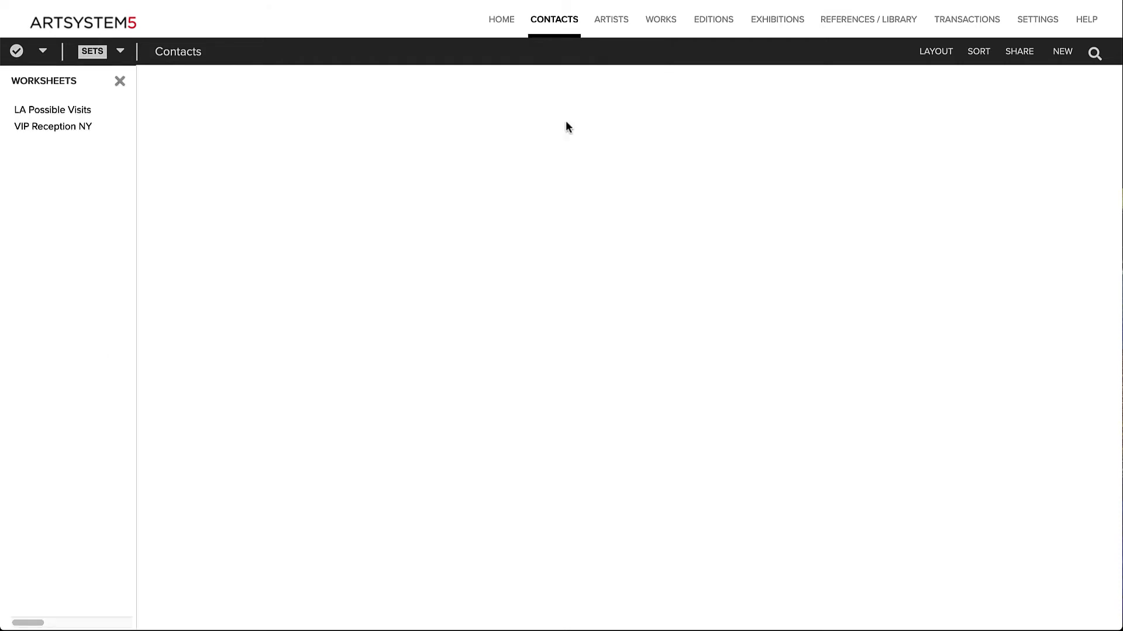
left_click(63, 128)
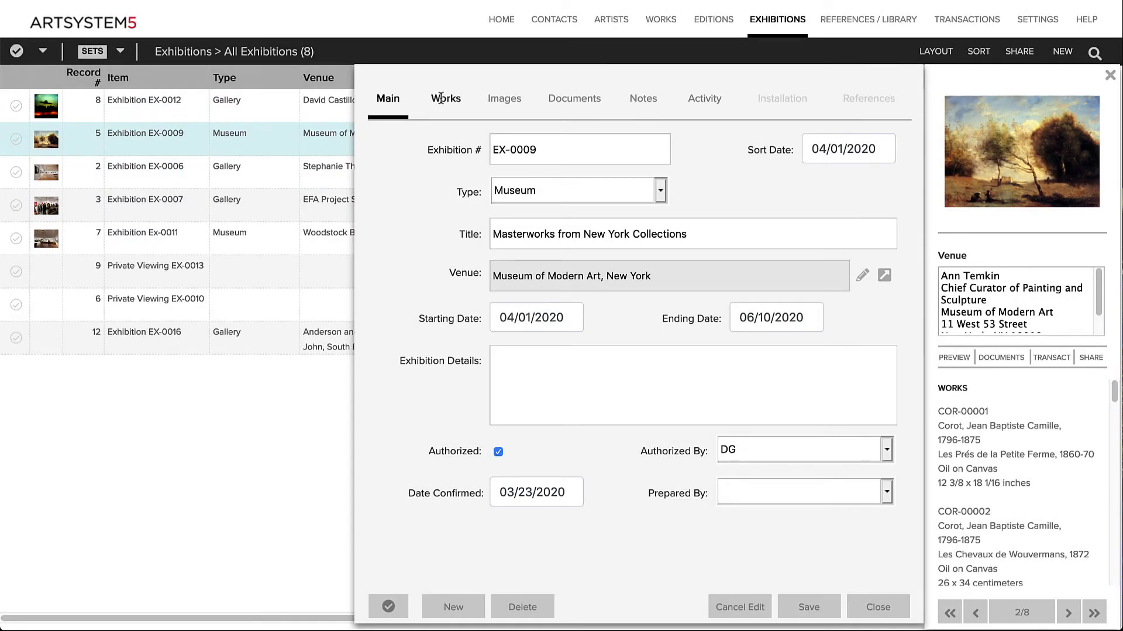
Add the works AUS-00002 and AUS-00001 from the Cool Worksheet II worksheet to the exhibition Masterworks from New York Collections.
left_click(441, 98)
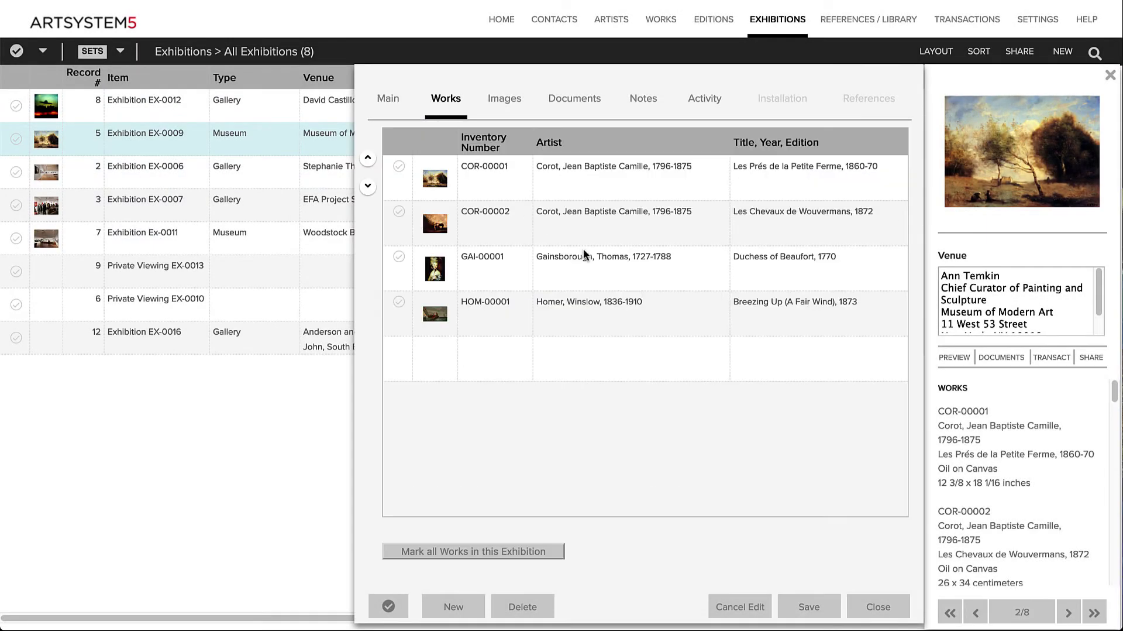
left_click(710, 348)
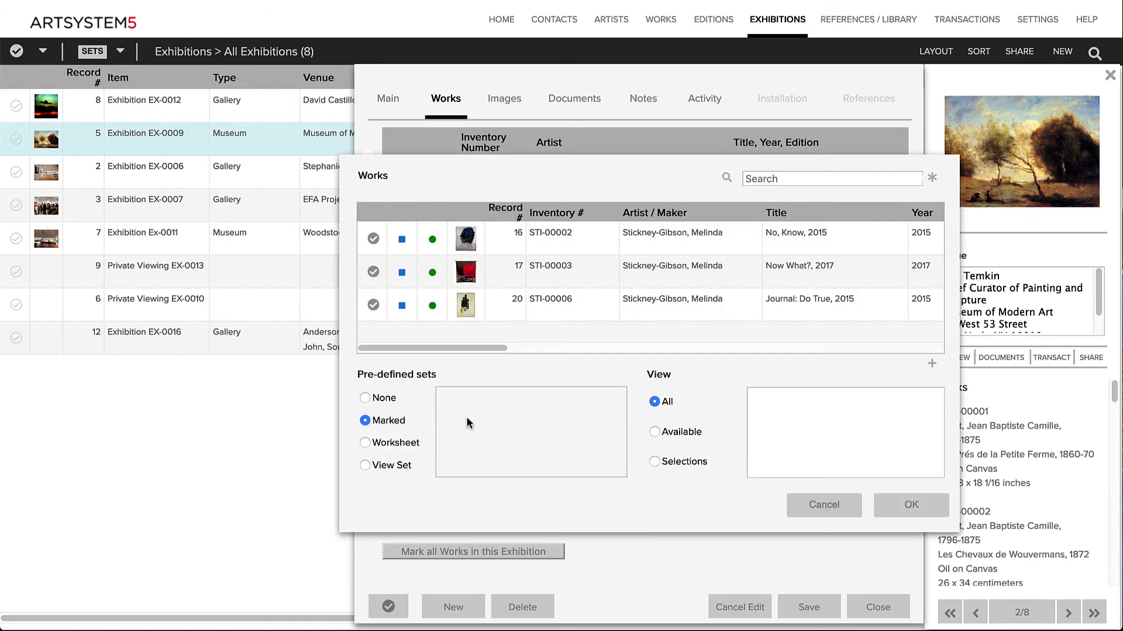
left_click(386, 443)
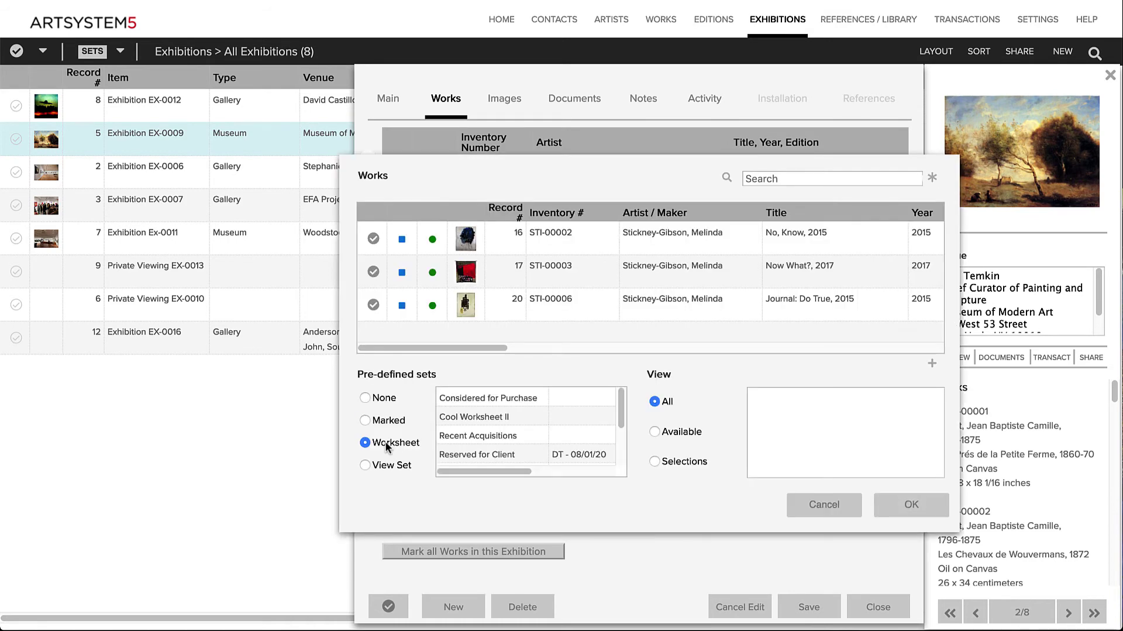
left_click(515, 416)
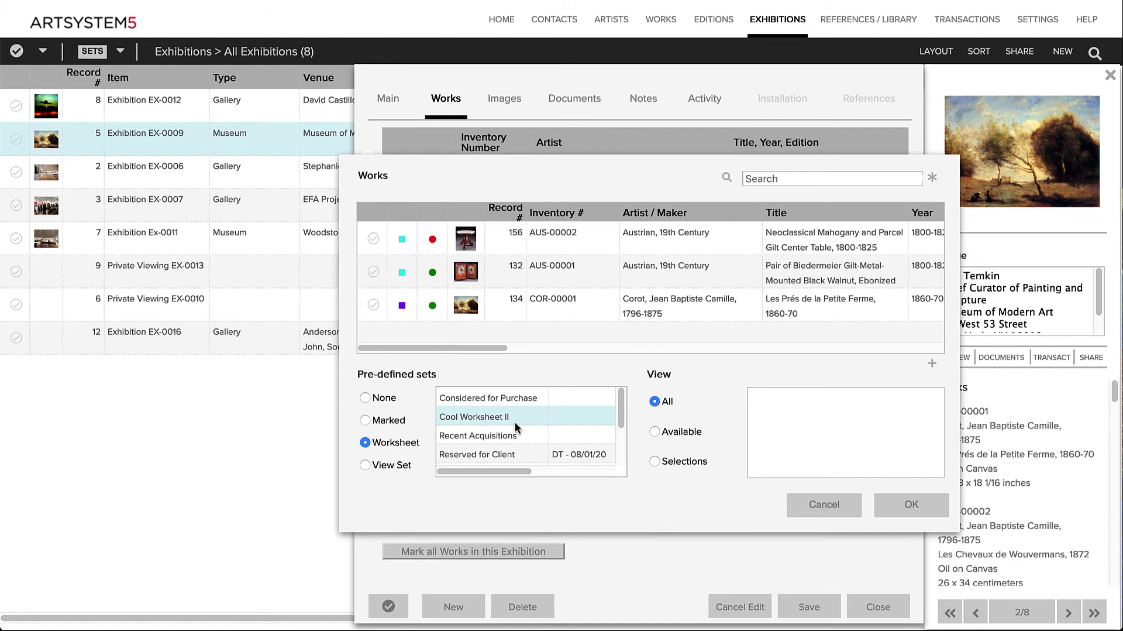
left_click(369, 235)
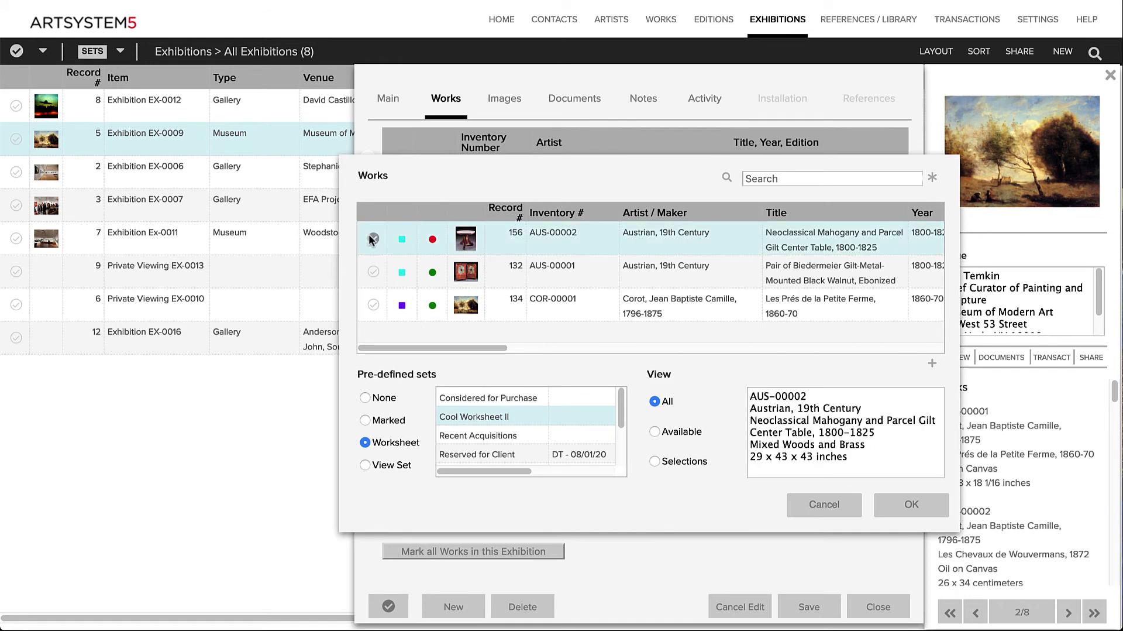
left_click(367, 272)
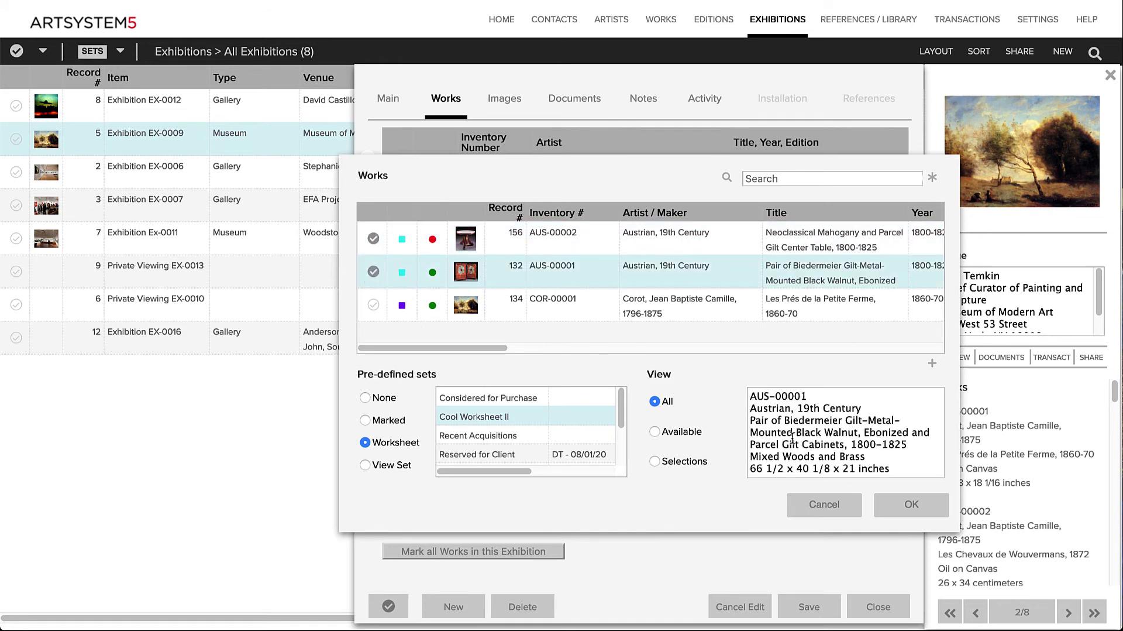
left_click(911, 504)
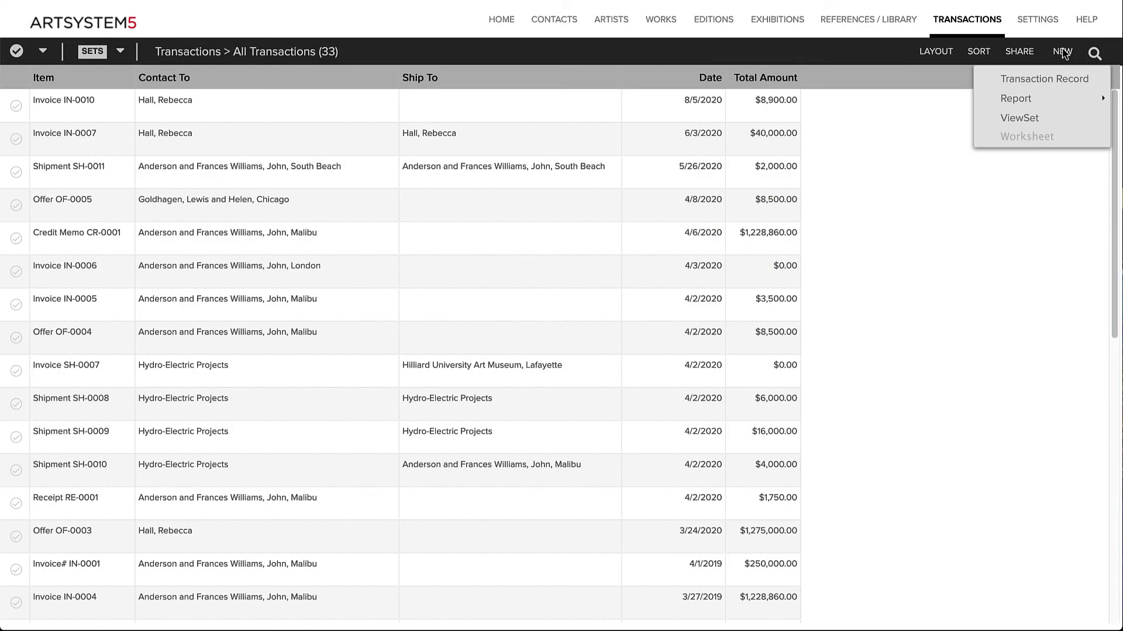
Create a new Shipment transaction shipping from ArtSystems Gallery to Atelier 4 Los Angeles, and proceed to its works selection.
left_click(1053, 79)
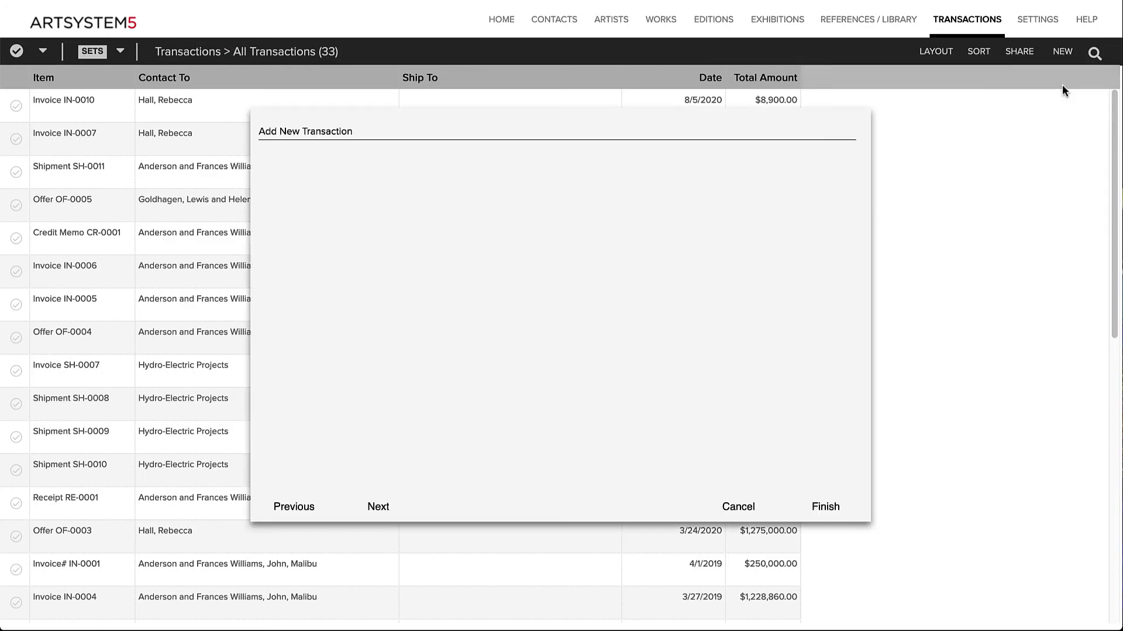
left_click(669, 287)
left_click(377, 506)
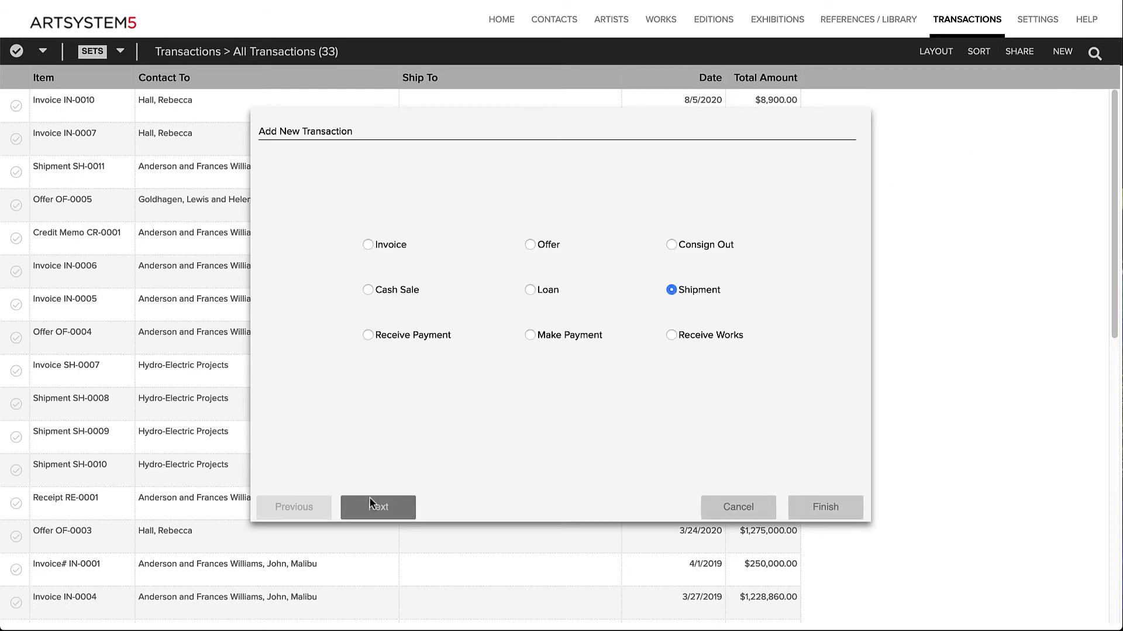
left_click(644, 199)
left_click(372, 309)
left_click(644, 311)
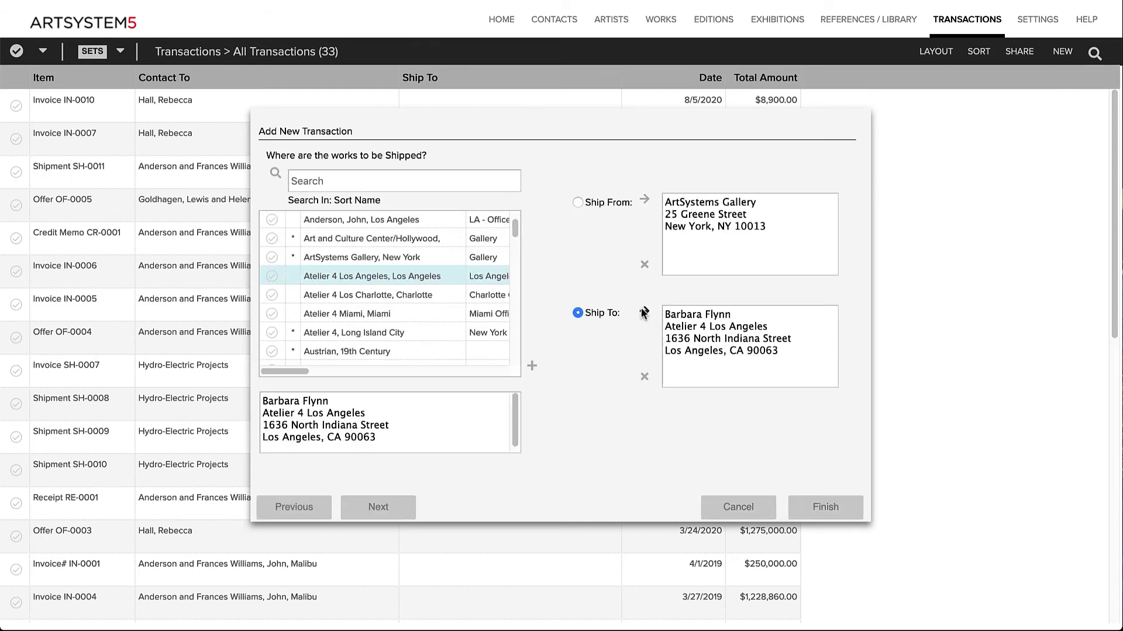
left_click(392, 504)
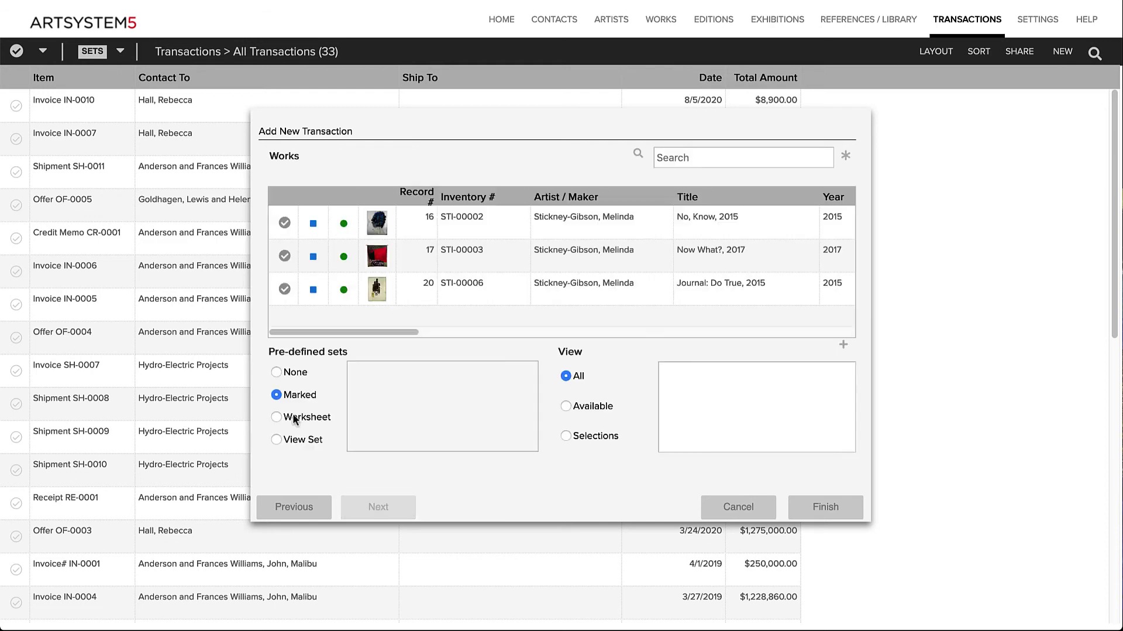
Include the works SIN-00002, SIN-00004, SIN-00009 and SIN-00003 from the Upcoming Exhibition worksheet in the shipment and finish the transaction.
left_click(301, 416)
left_click(400, 416)
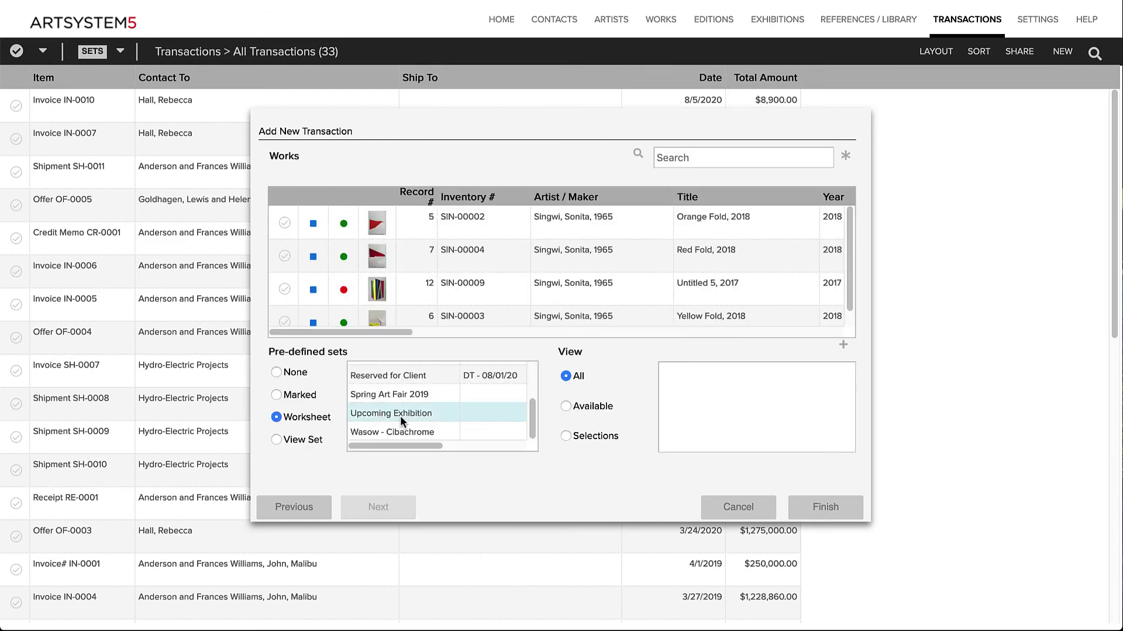
left_click(285, 222)
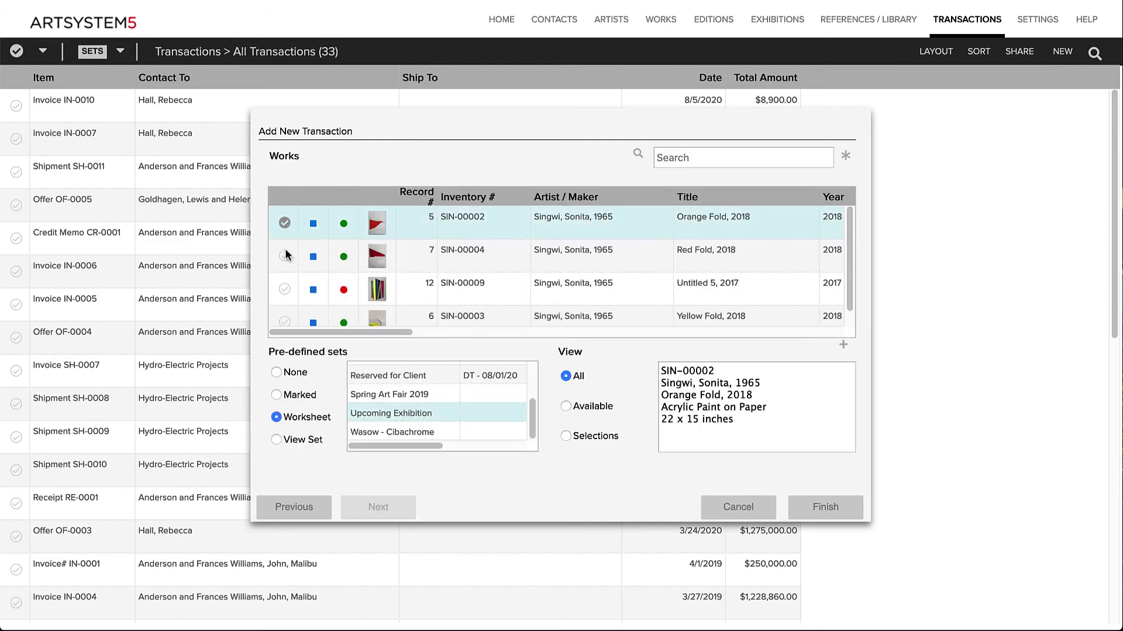
left_click(285, 256)
left_click(285, 288)
left_click(285, 318)
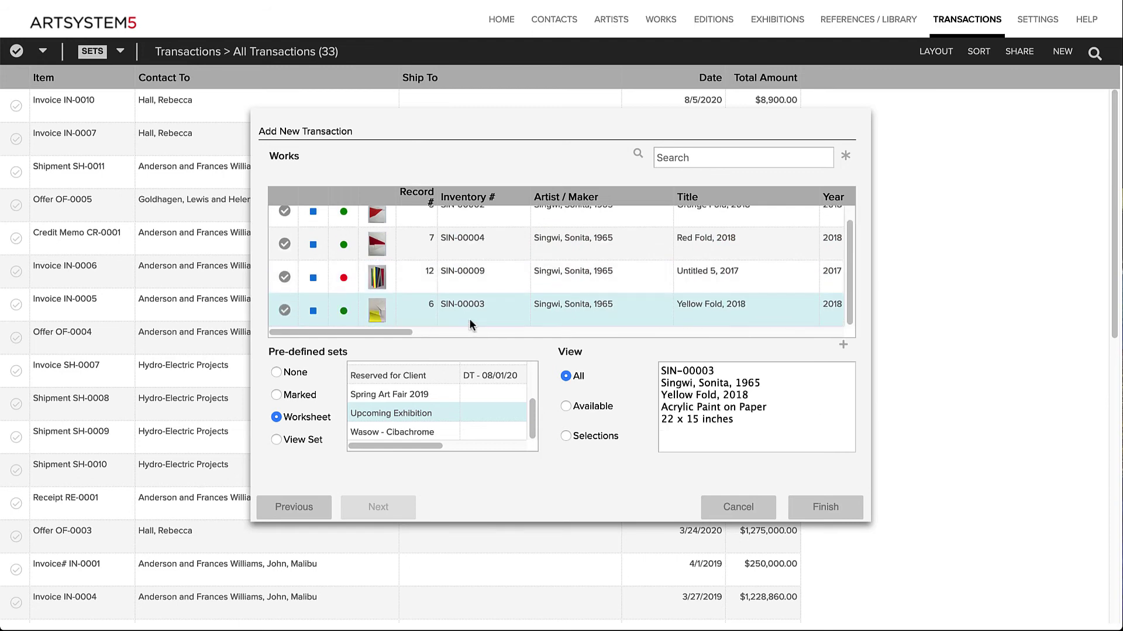
left_click(826, 507)
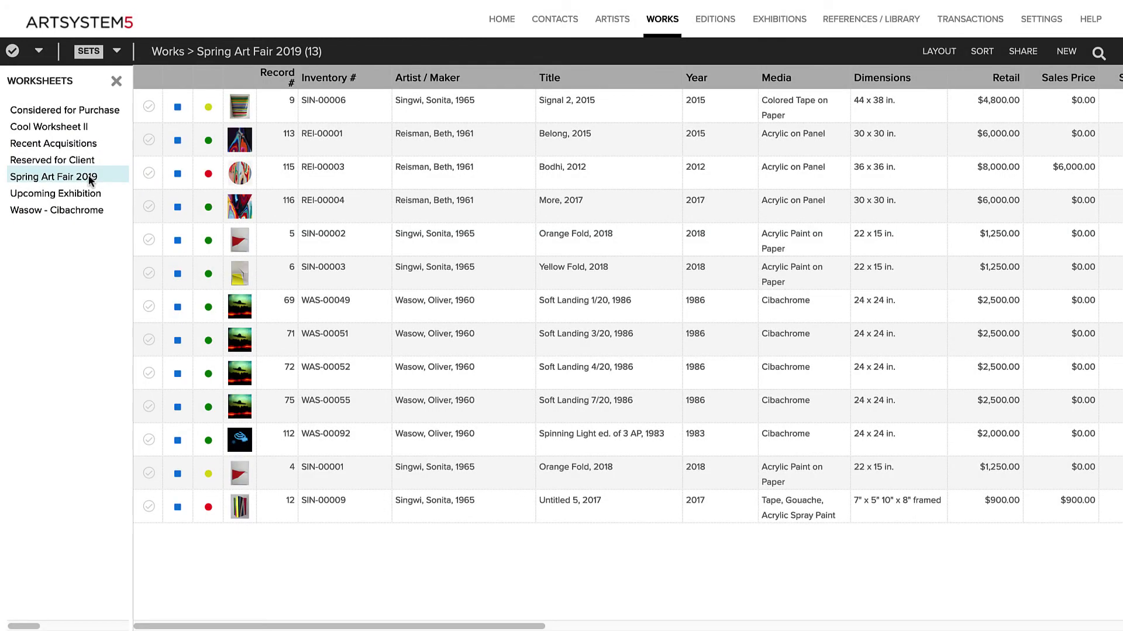
left_click(96, 53)
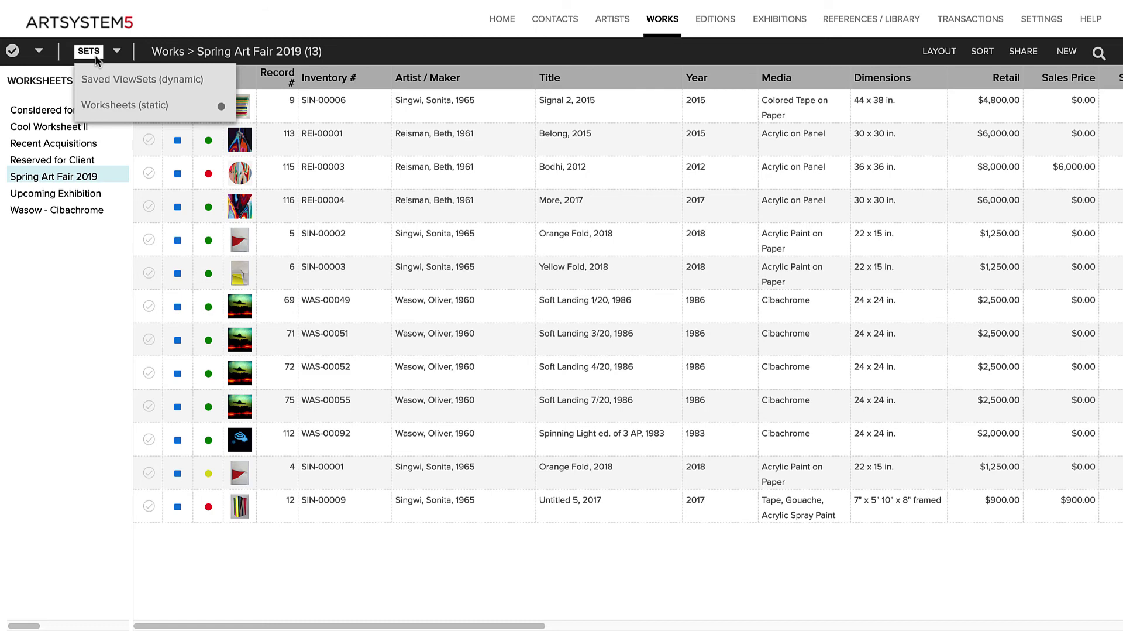
left_click(97, 59)
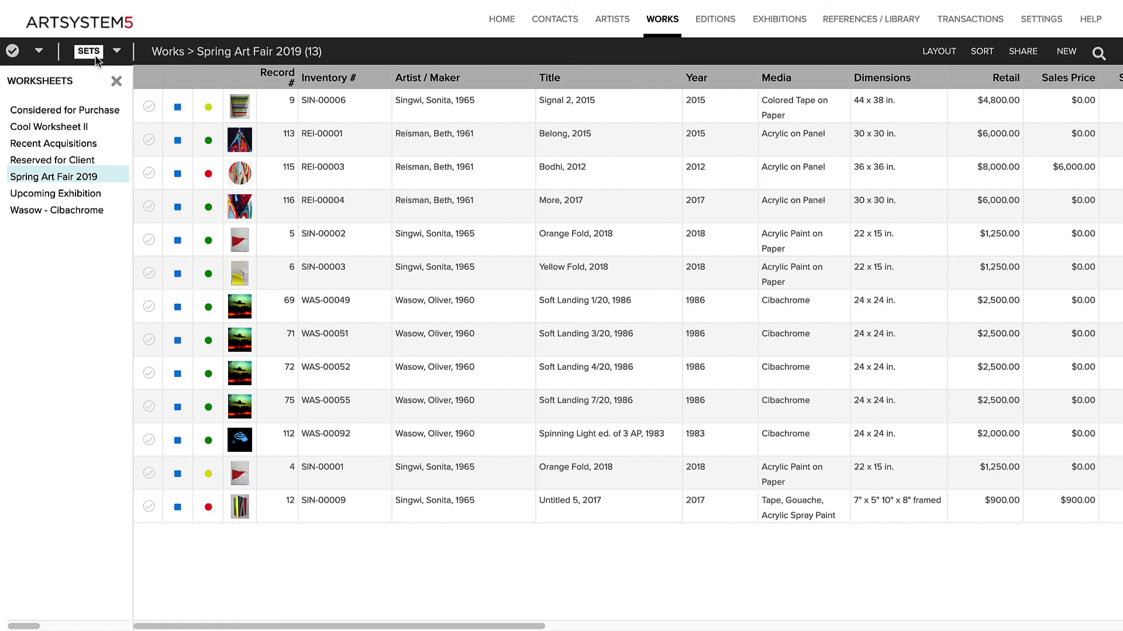
left_click(39, 52)
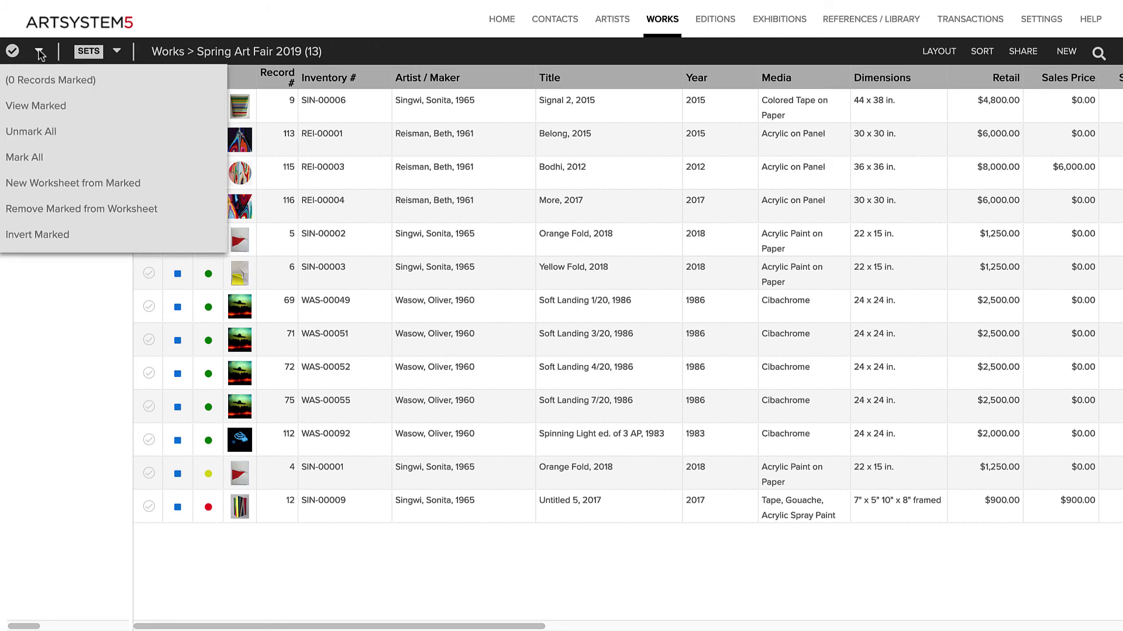
left_click(39, 53)
Bring up the saved dynamic ViewSets for Works and select _Active & Available_.
left_click(89, 52)
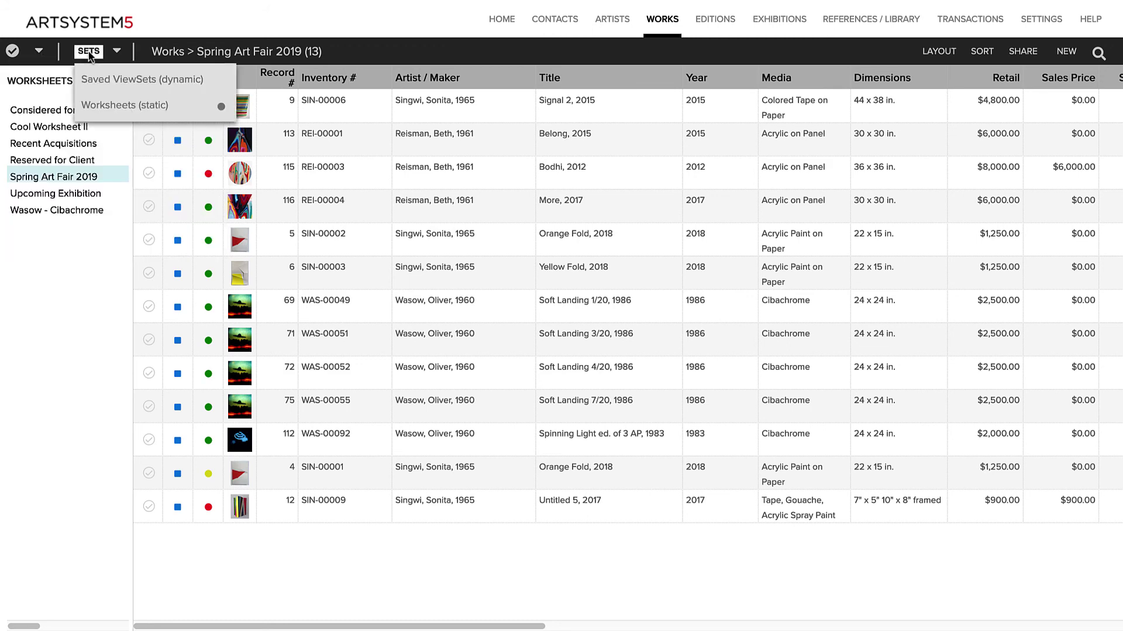
left_click(92, 76)
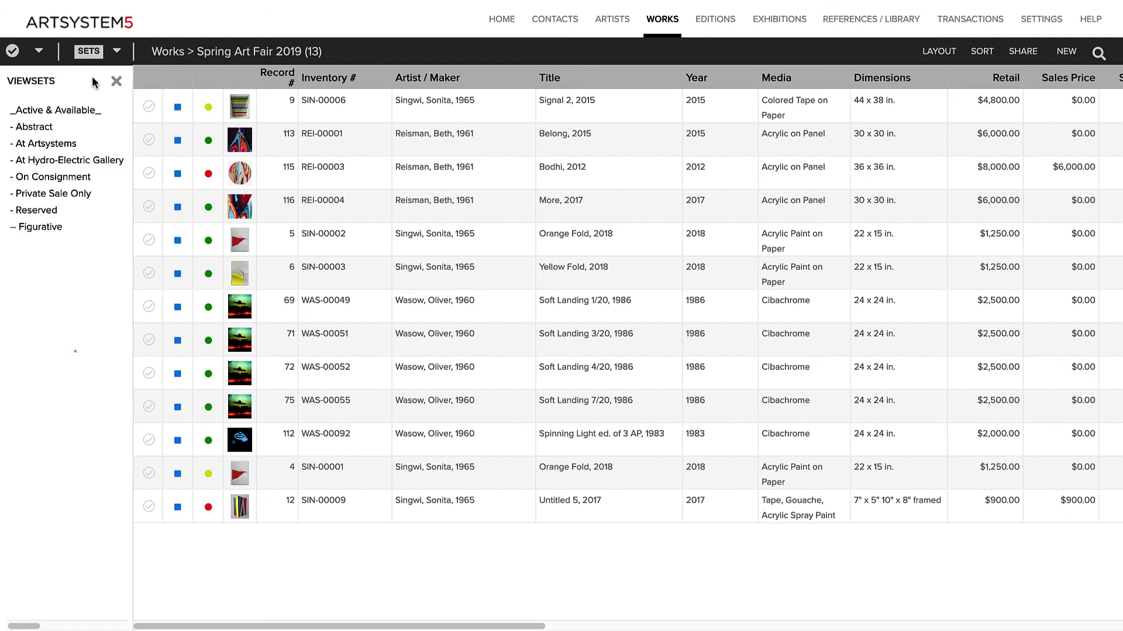
left_click(85, 111)
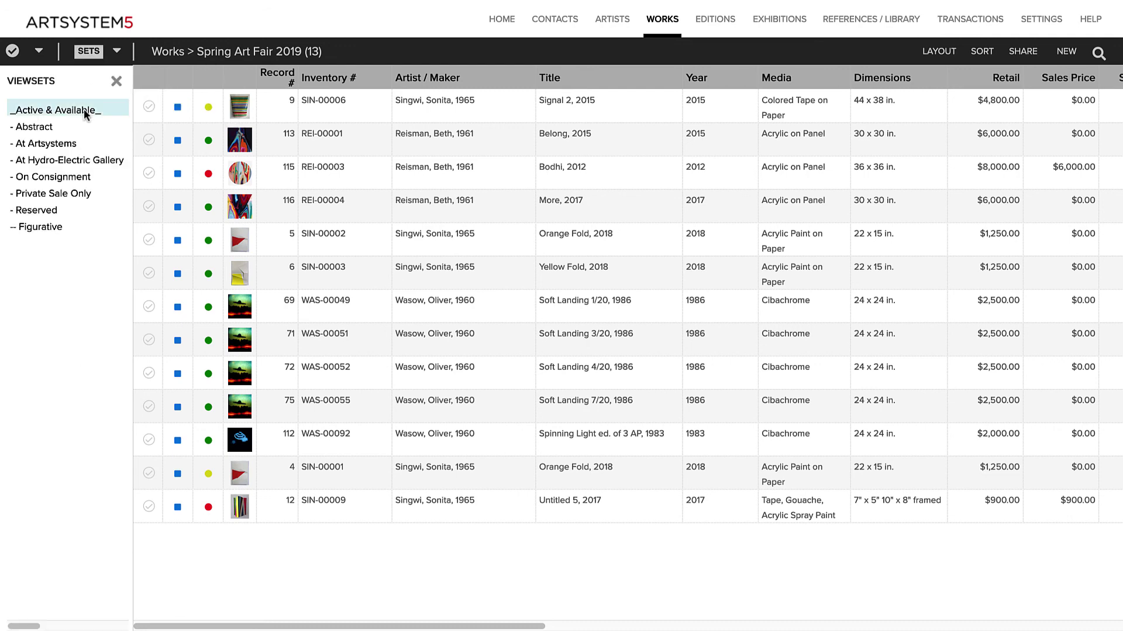